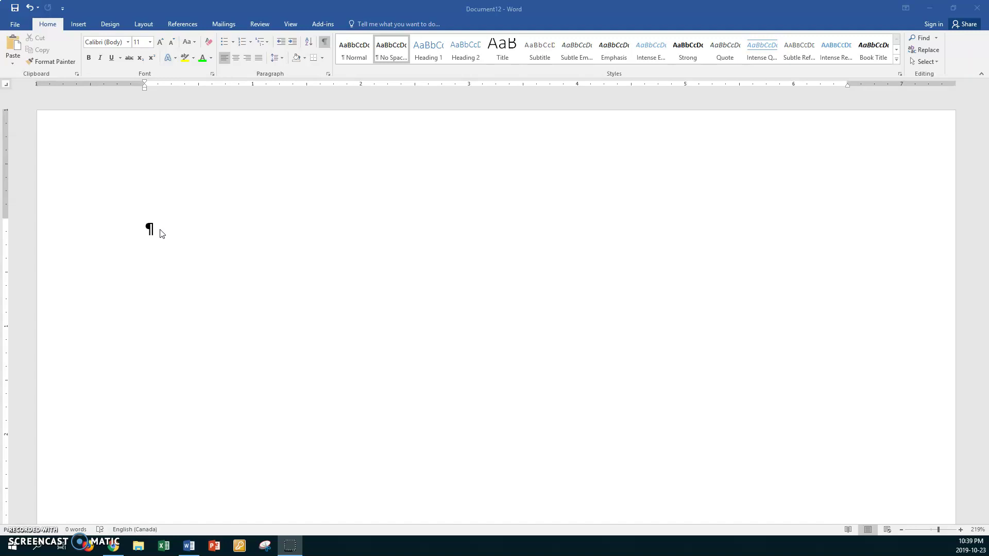
- Apply the No Spacing style to the document's empty first paragraph
{"action": "left_click", "coordinate": [157, 230]}
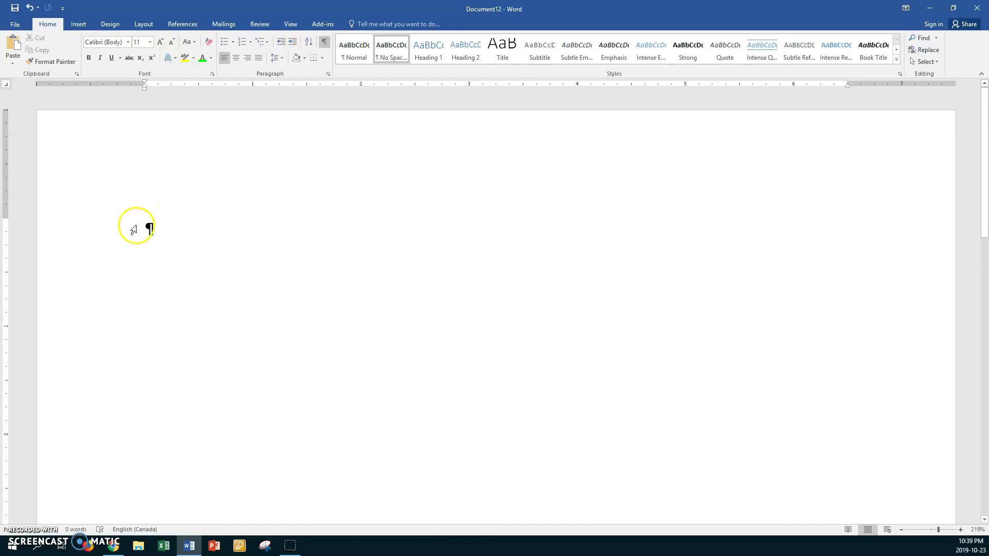
{"action": "left_click", "coordinate": [149, 226]}
{"action": "left_click", "coordinate": [387, 53]}
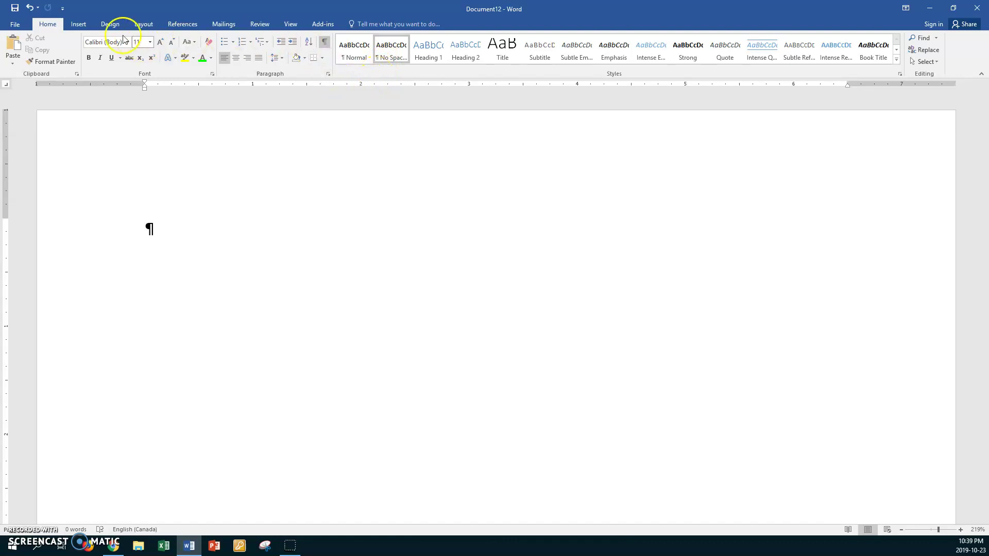
- Insert a built-in Blank header and enter "TELEPHONE NUMBERS OF THE HOCKEY PLAYERS" as its text
{"action": "left_click", "coordinate": [80, 25]}
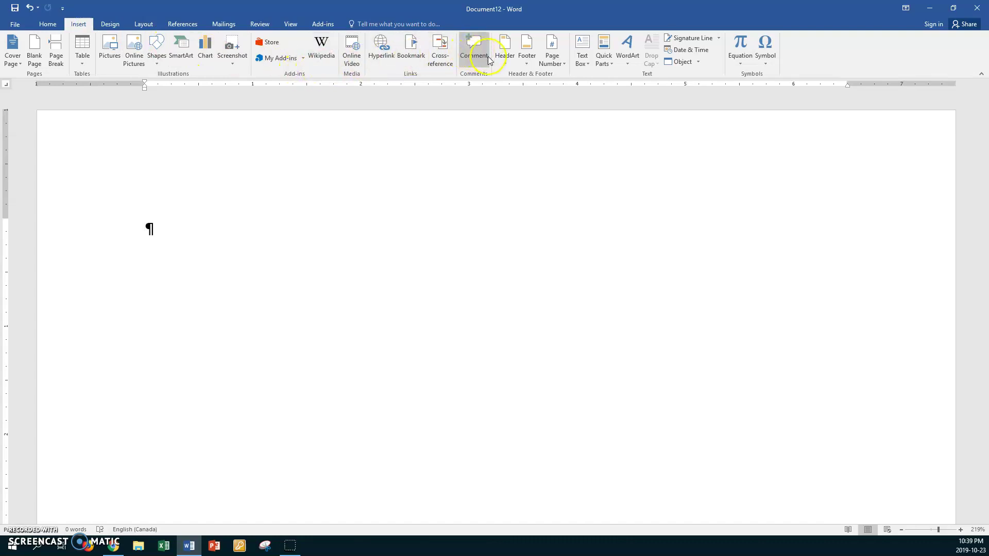
{"action": "left_click", "coordinate": [504, 58]}
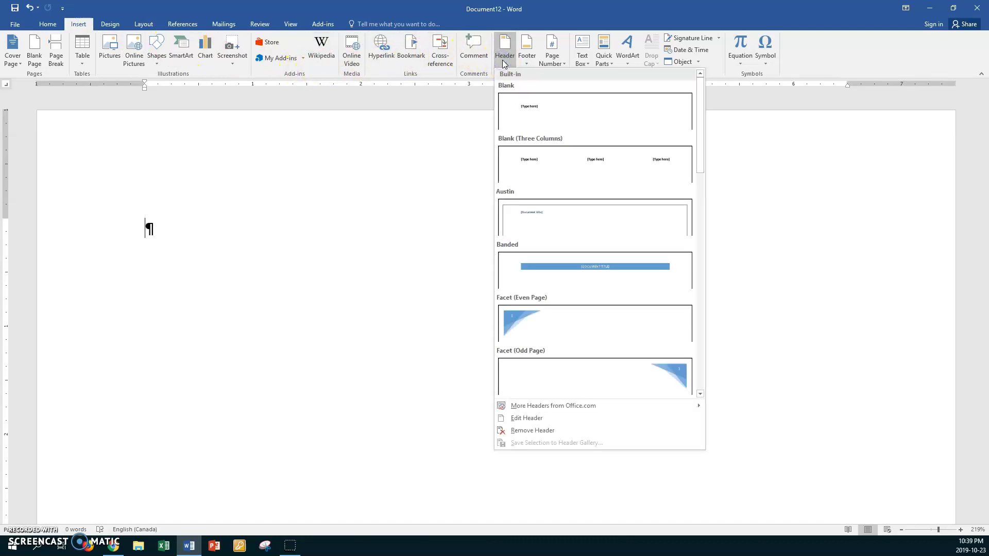
{"action": "left_click", "coordinate": [510, 119]}
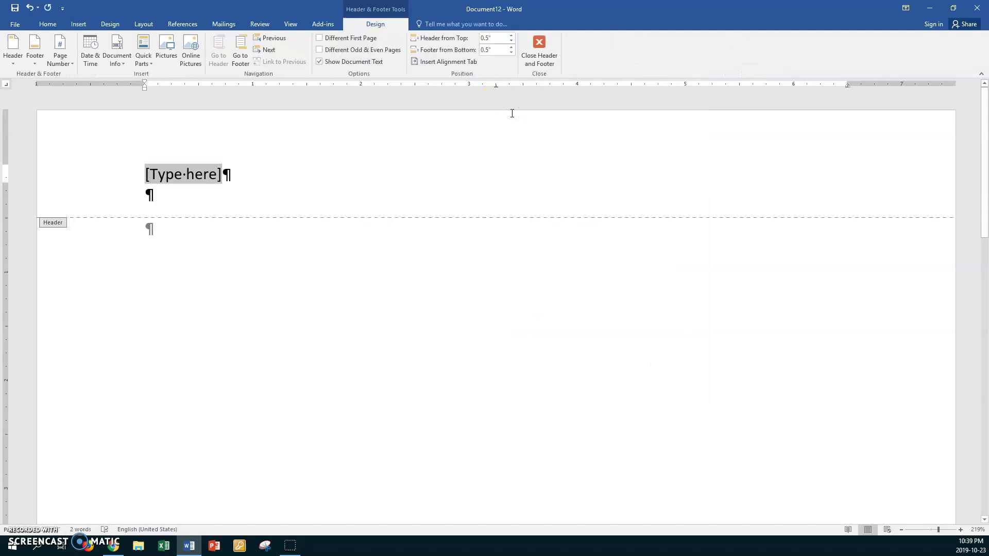
{"action": "type", "text": "TE"}
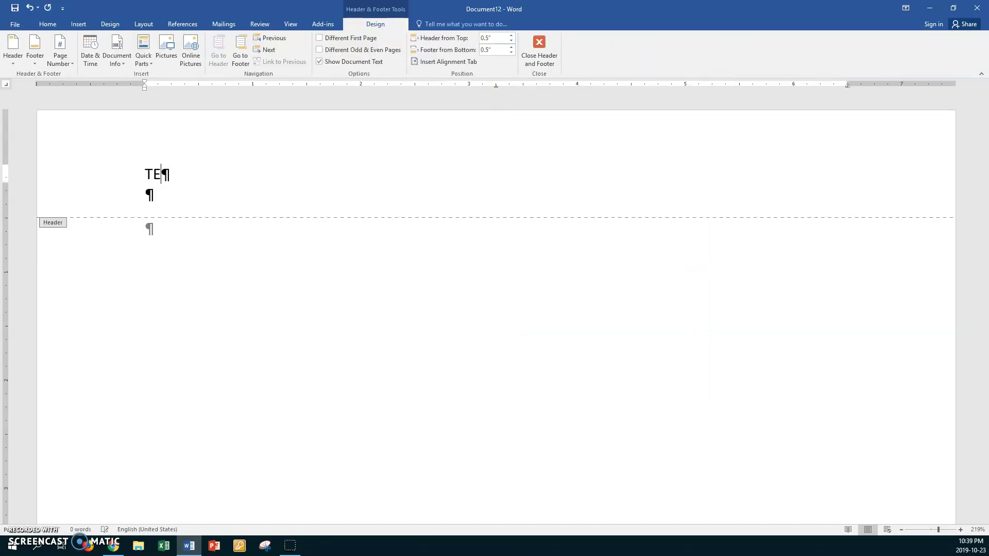
{"action": "type", "text": "LEPHONE NUMBE"}
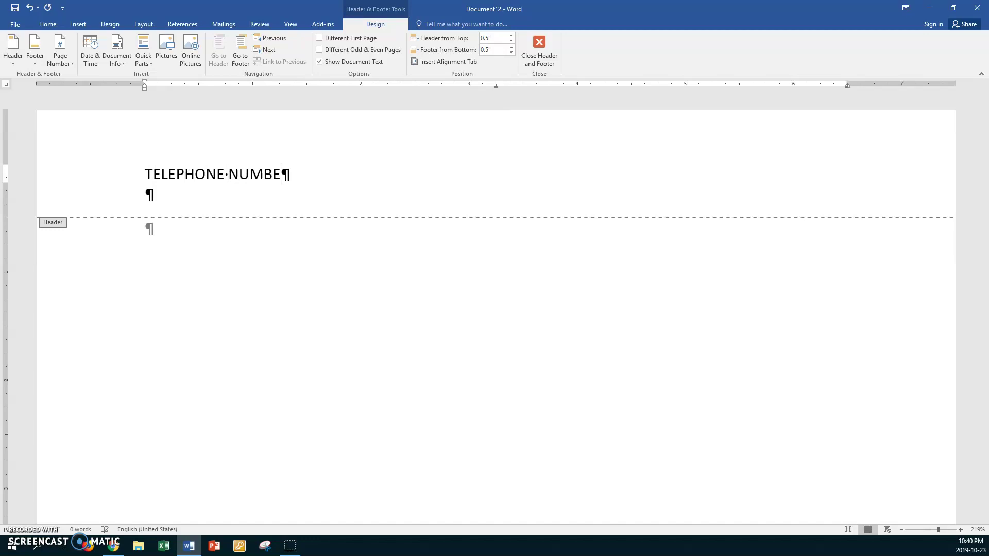
{"action": "type", "text": "RS OF THE HOCKEY PLAYERS"}
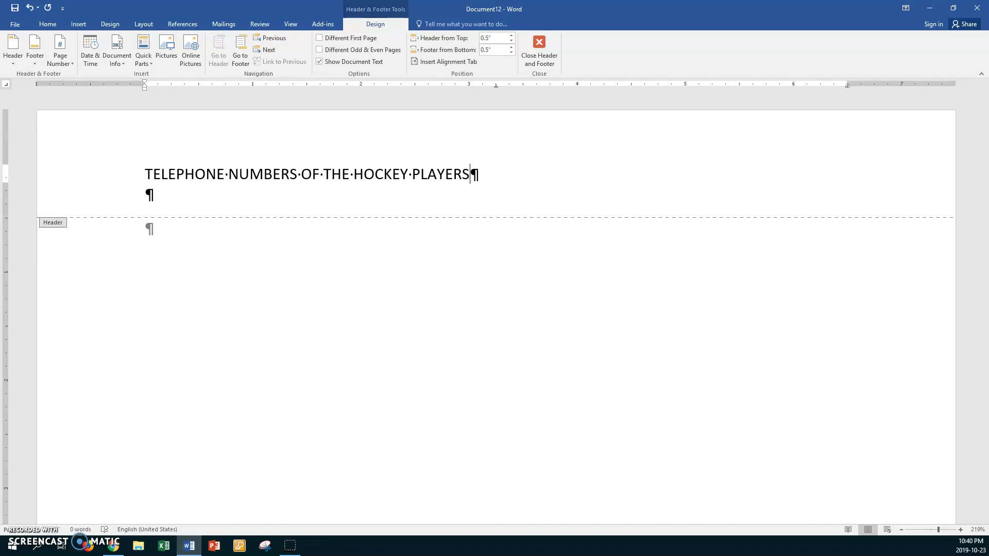
- Center the header title, format it bold, red and 12 pt, and close the header
{"action": "key", "text": "ctrl+e"}
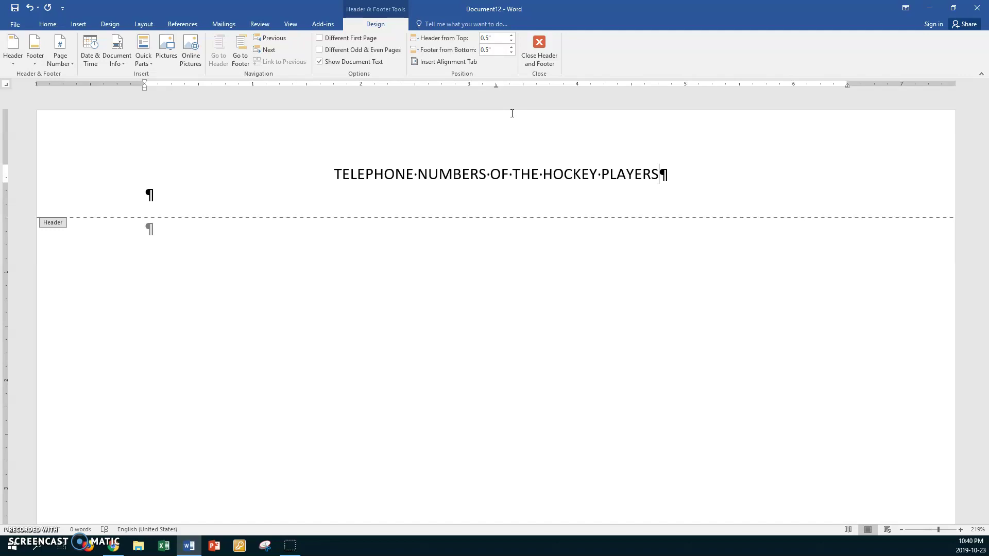
{"action": "key", "text": "shift+Home"}
{"action": "key", "text": "ctrl+b"}
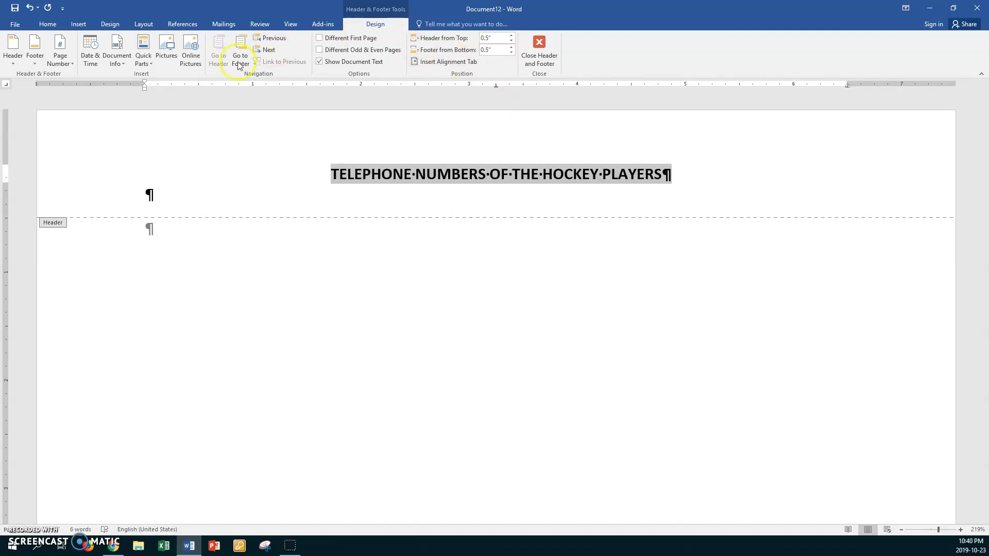
{"action": "left_click", "coordinate": [47, 24]}
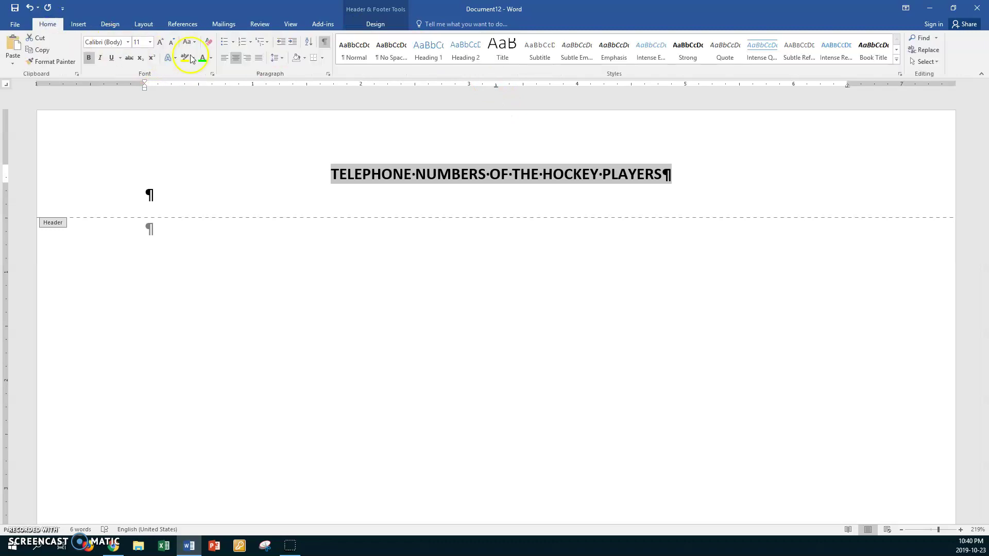
{"action": "left_click", "coordinate": [211, 57]}
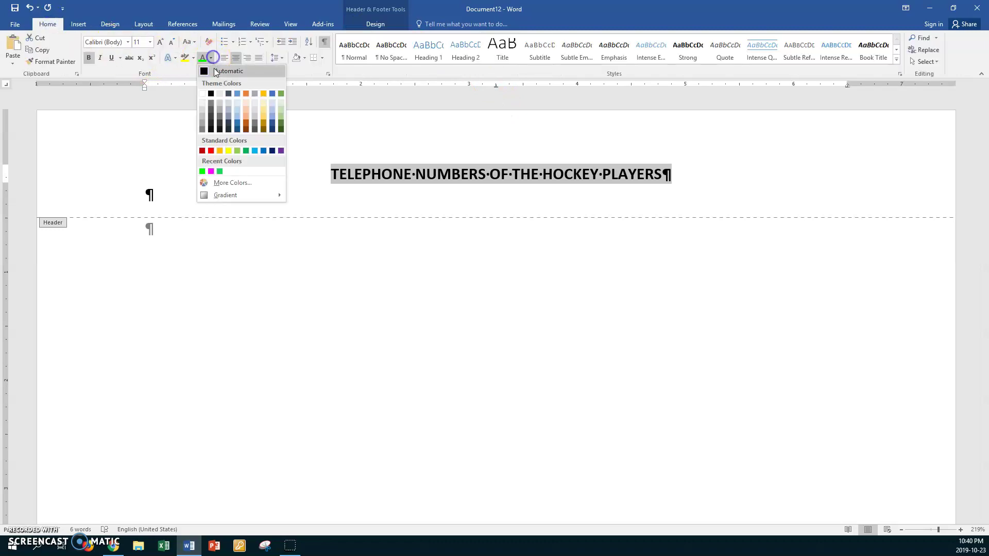
{"action": "left_click", "coordinate": [210, 151]}
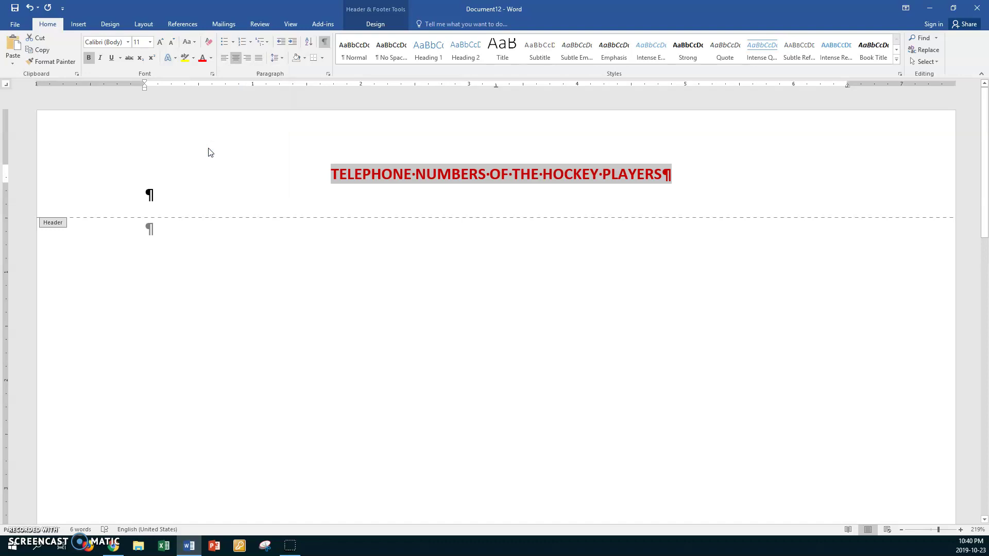
{"action": "key", "text": "ctrl+shift+period"}
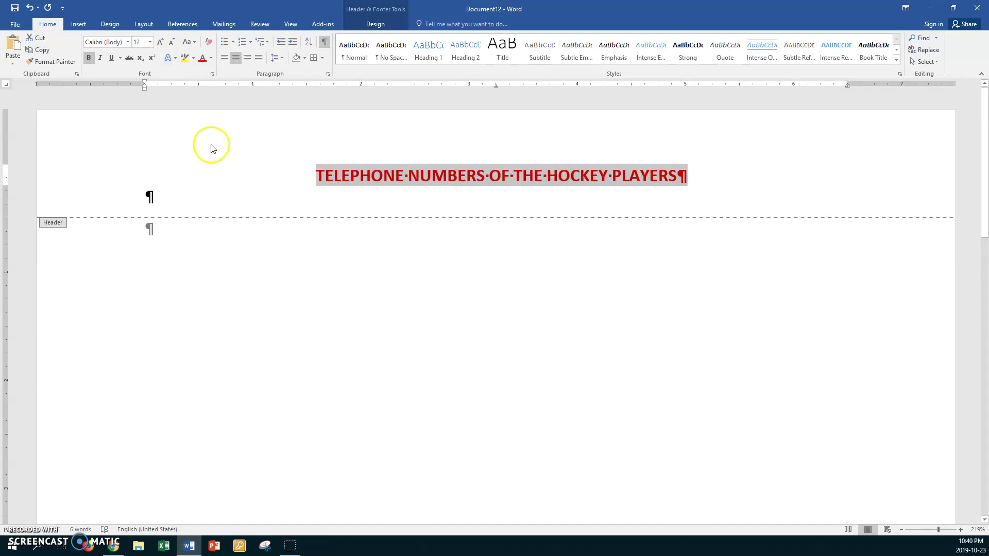
{"action": "left_click", "coordinate": [382, 25]}
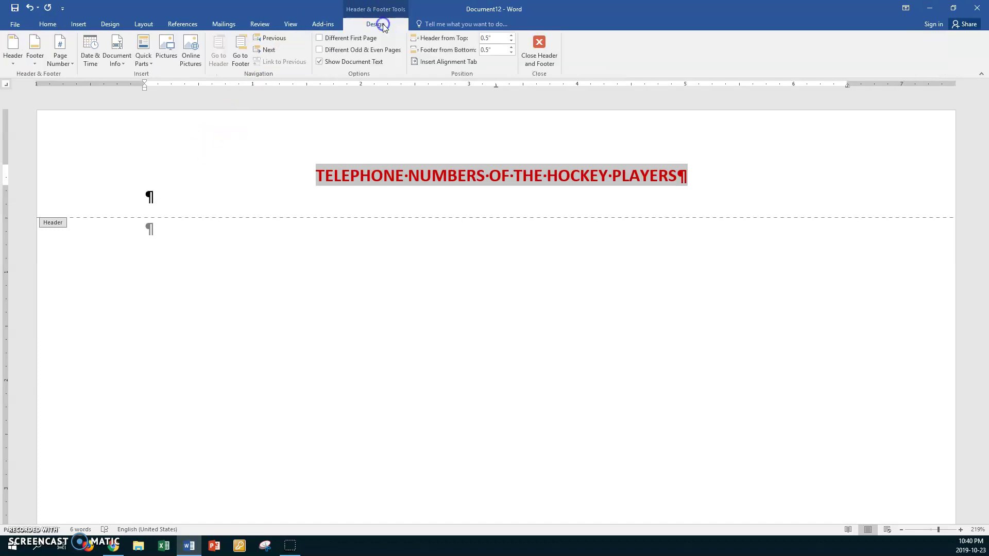
{"action": "left_click", "coordinate": [538, 41]}
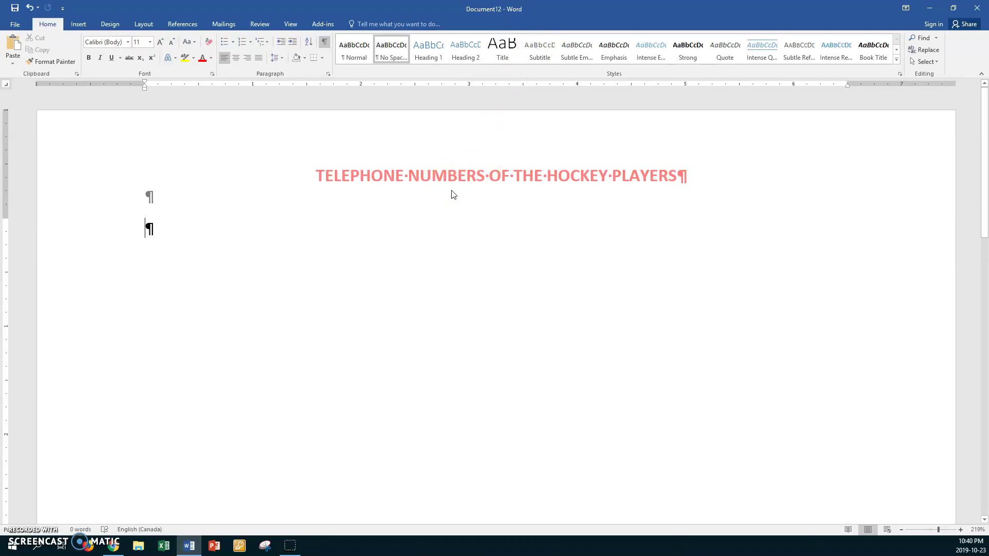
- Start the Step-by-Step Mail Merge Wizard with Directory as the document type and the current document as the starting document
{"action": "left_click", "coordinate": [230, 27]}
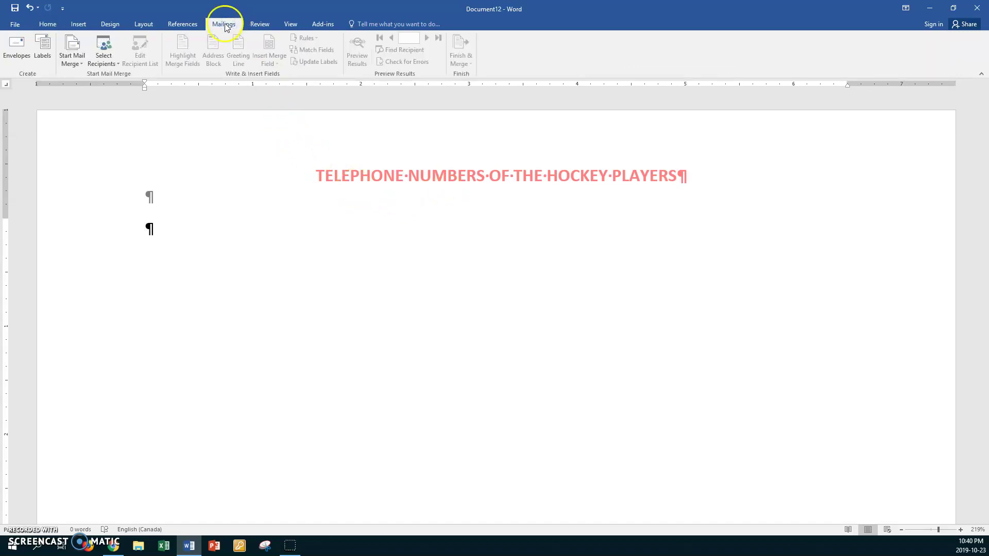
{"action": "left_click", "coordinate": [77, 63]}
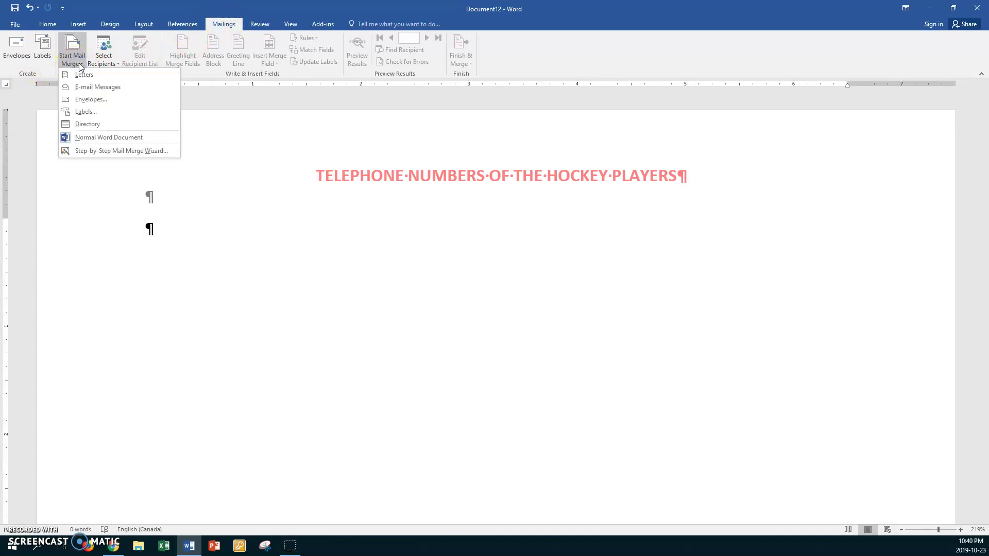
{"action": "left_click", "coordinate": [81, 152]}
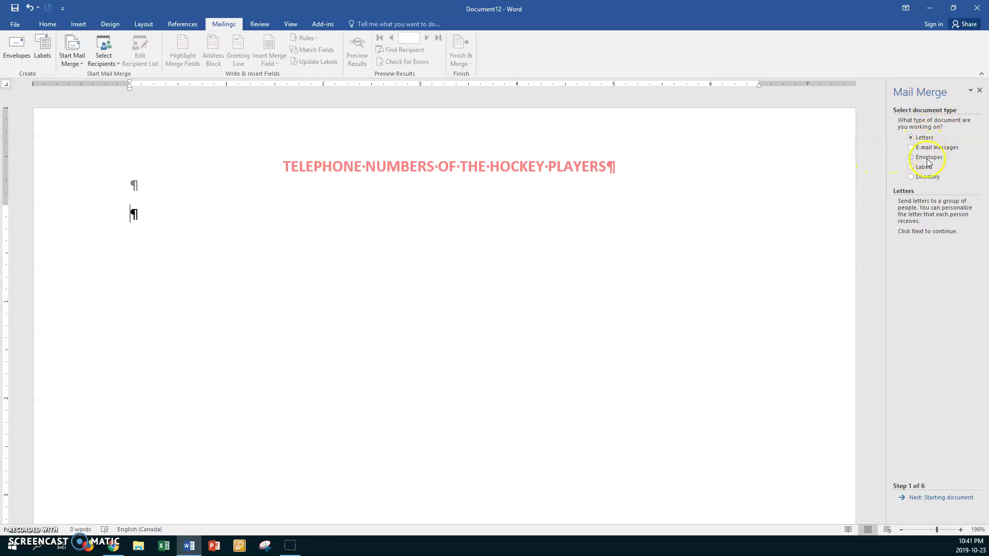
{"action": "left_click", "coordinate": [910, 177]}
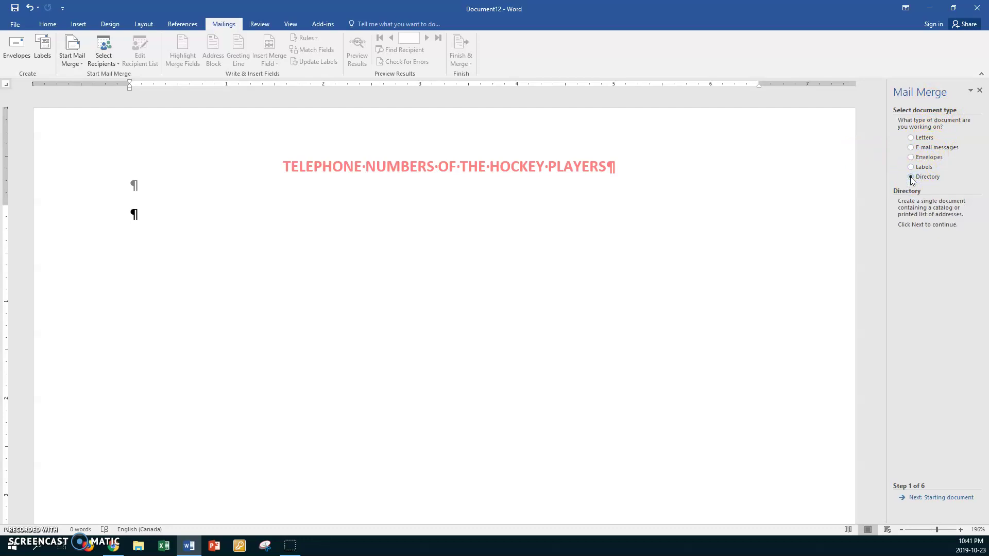
{"action": "left_click", "coordinate": [907, 499]}
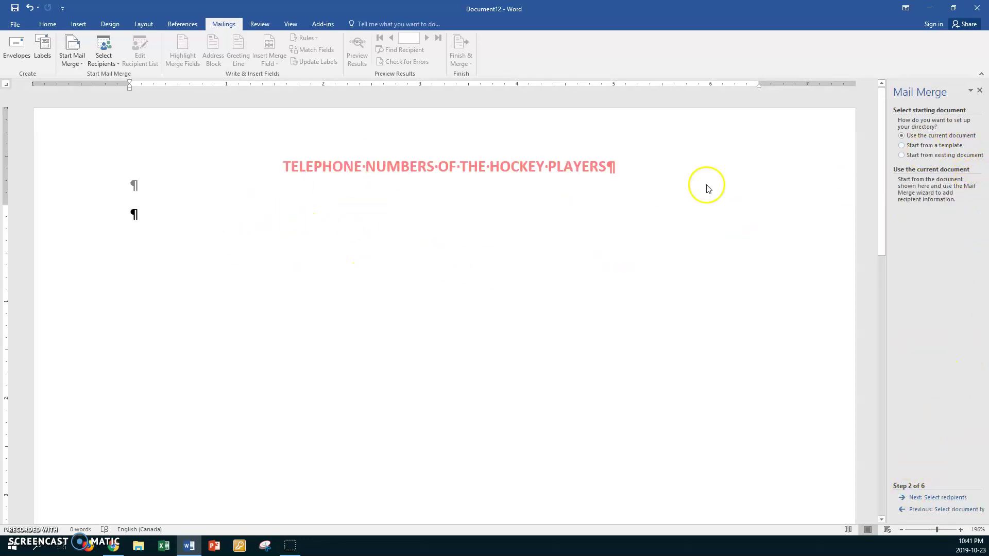
{"action": "left_click", "coordinate": [918, 498]}
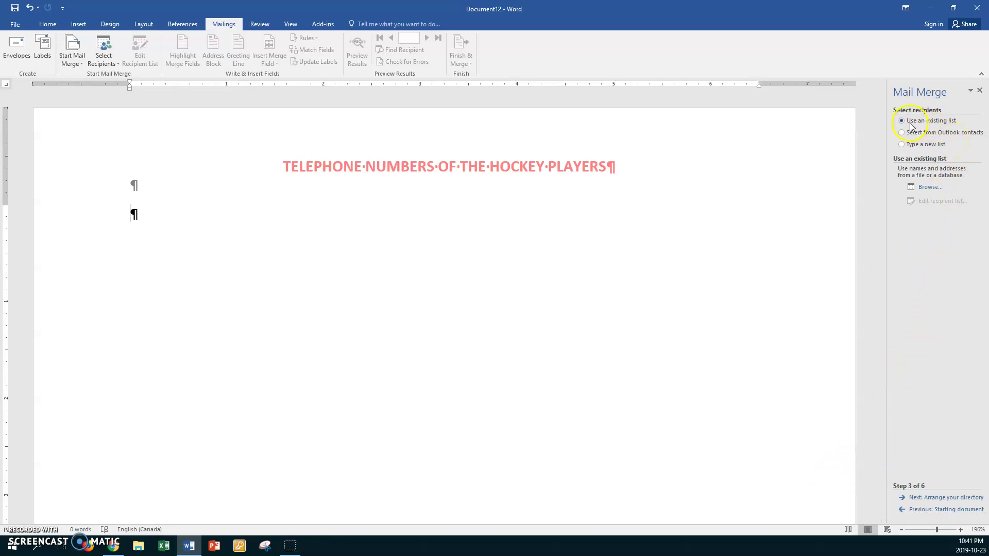
- Open the existing LeaHockey Access database from the Mail Merge folder inside ABT as the recipient list
{"action": "left_click", "coordinate": [922, 190]}
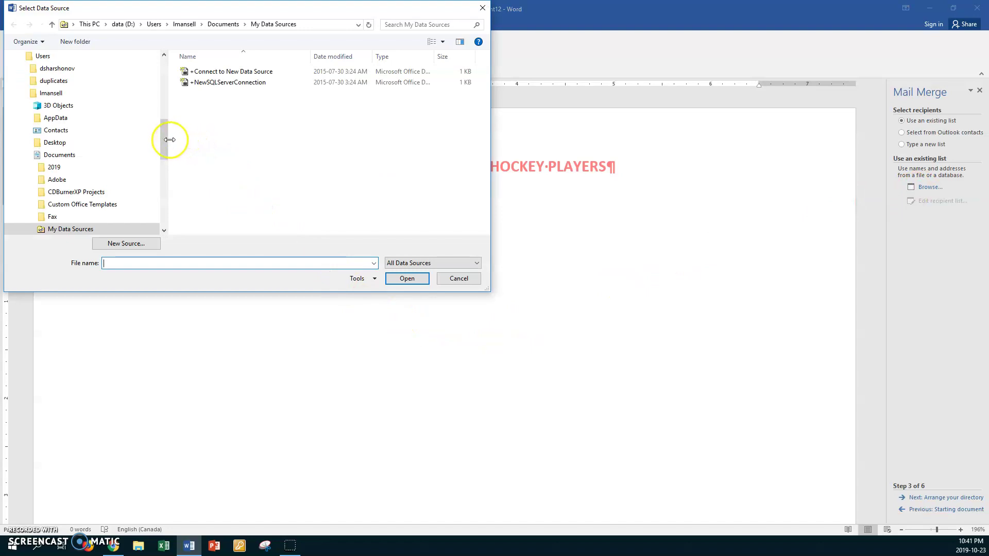
{"action": "mouse_move", "coordinate": [164, 144]}
{"action": "left_mouse_down"}
{"action": "mouse_move", "coordinate": [157, 209]}
{"action": "mouse_move", "coordinate": [164, 159]}
{"action": "left_mouse_up"}
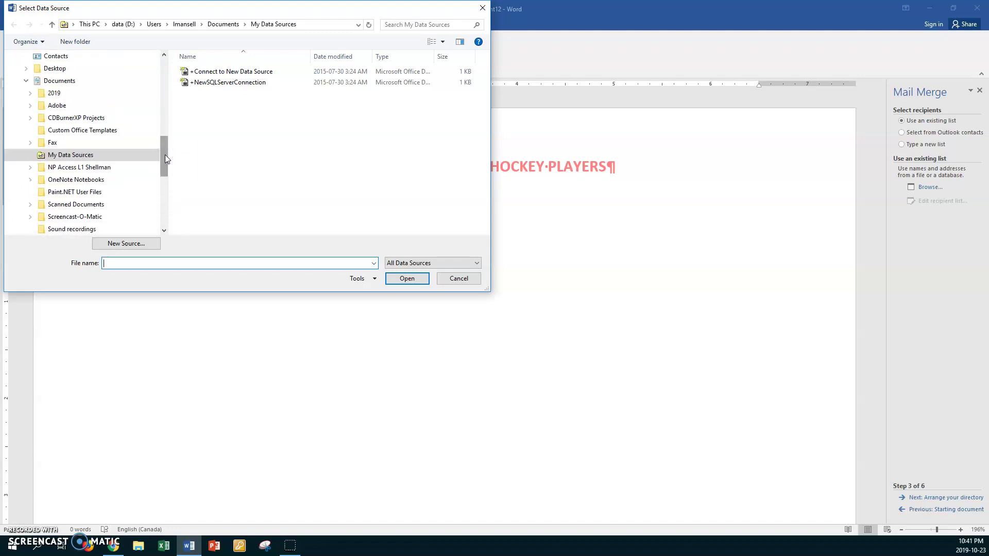
{"action": "left_click", "coordinate": [26, 81]}
{"action": "left_click_drag", "start_coordinate": [165, 184], "coordinate": [175, 137]}
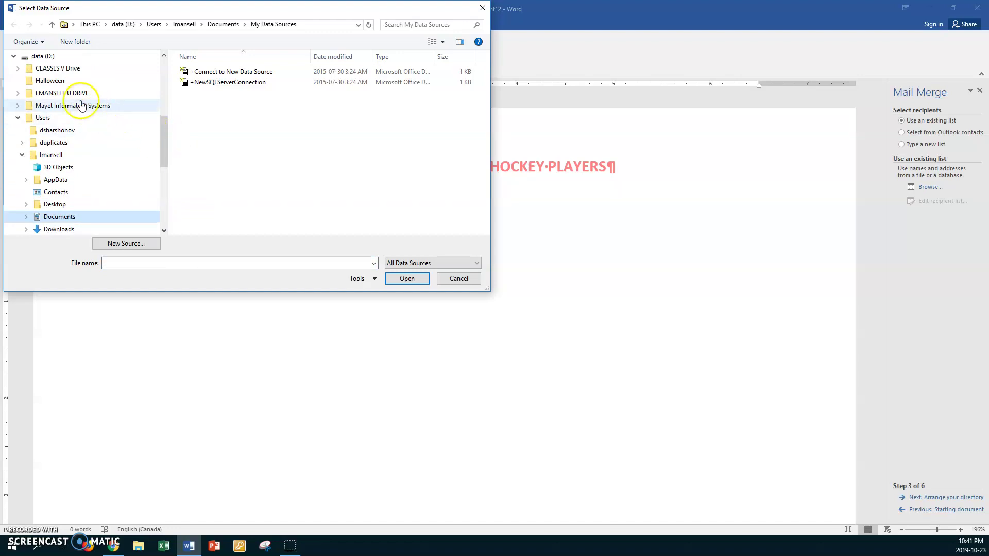
{"action": "left_click", "coordinate": [64, 94]}
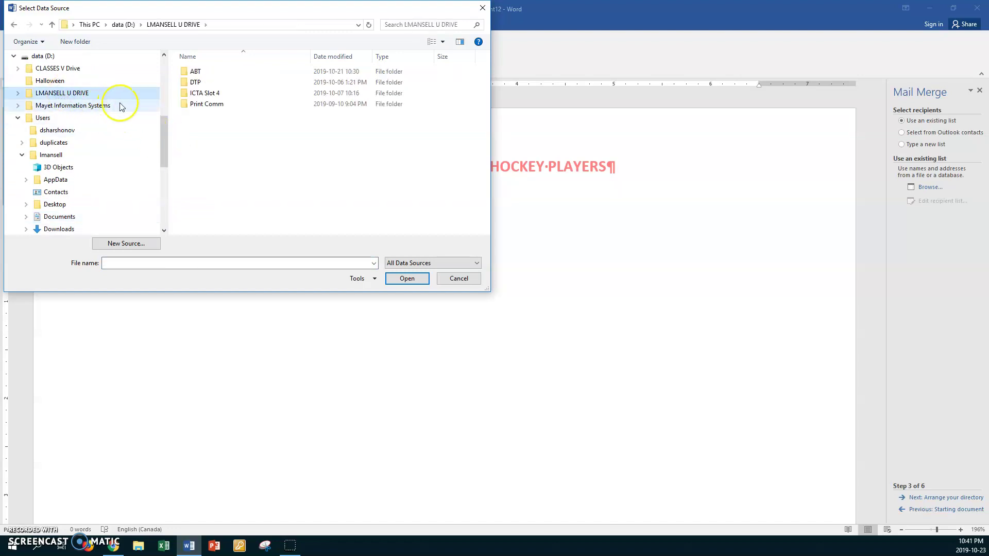
{"action": "left_click", "coordinate": [189, 72]}
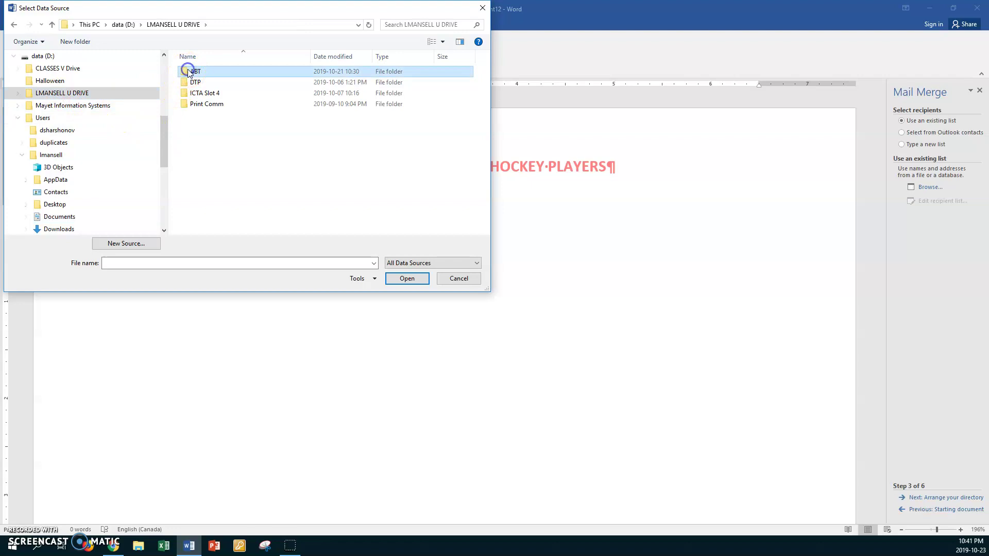
{"action": "double_click", "coordinate": [188, 71]}
{"action": "left_click", "coordinate": [186, 106]}
{"action": "double_click", "coordinate": [187, 105]}
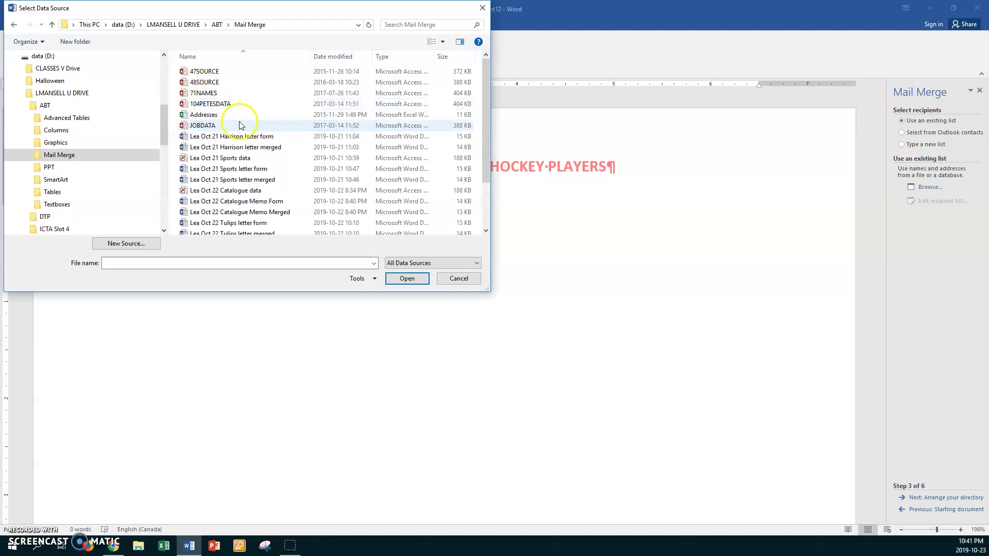
{"action": "left_click_drag", "start_coordinate": [486, 112], "coordinate": [478, 168]}
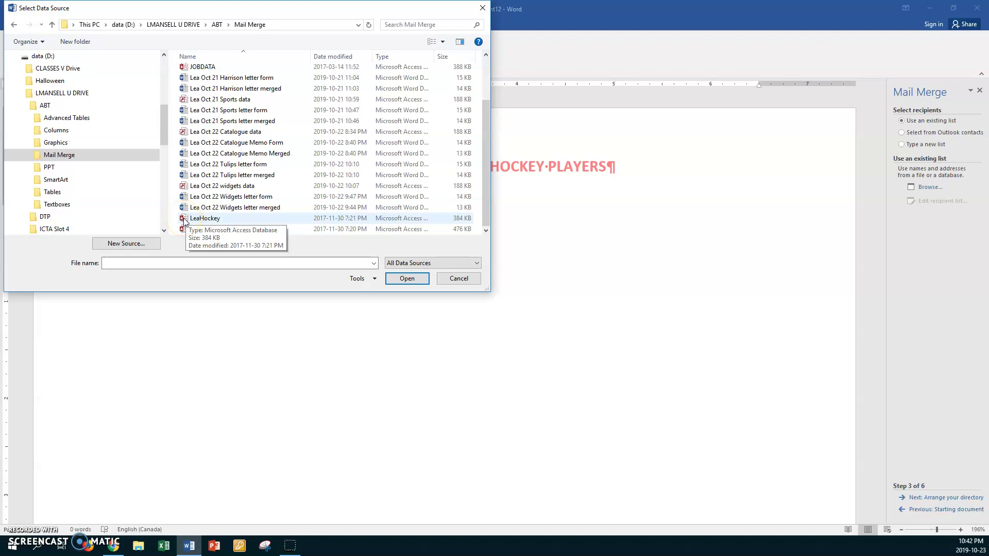
{"action": "left_click", "coordinate": [235, 221]}
{"action": "left_click", "coordinate": [397, 281]}
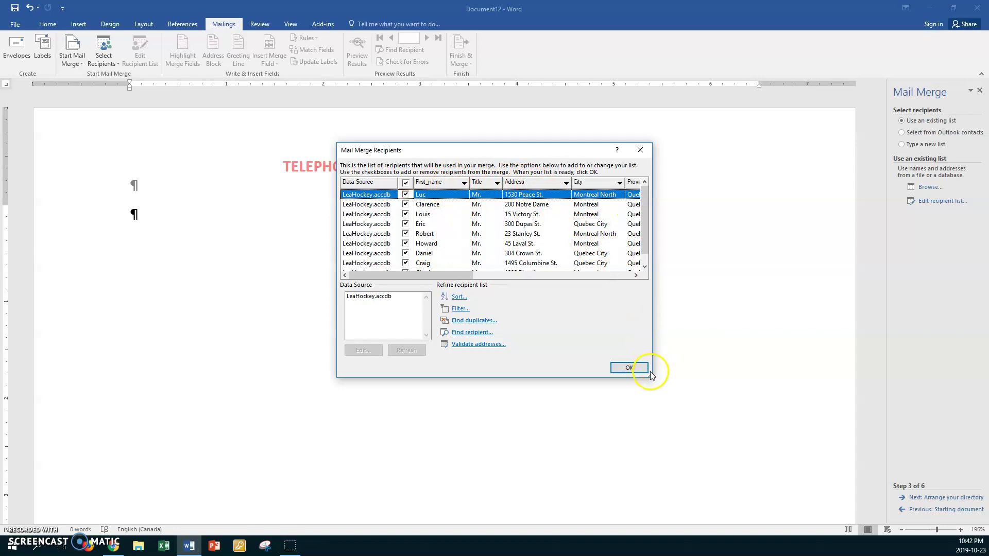
- Widen the Mail Merge Recipients list to show the columns through Telephone and sort it by Player_surname in ascending order
{"action": "left_click_drag", "start_coordinate": [655, 376], "coordinate": [781, 369]}
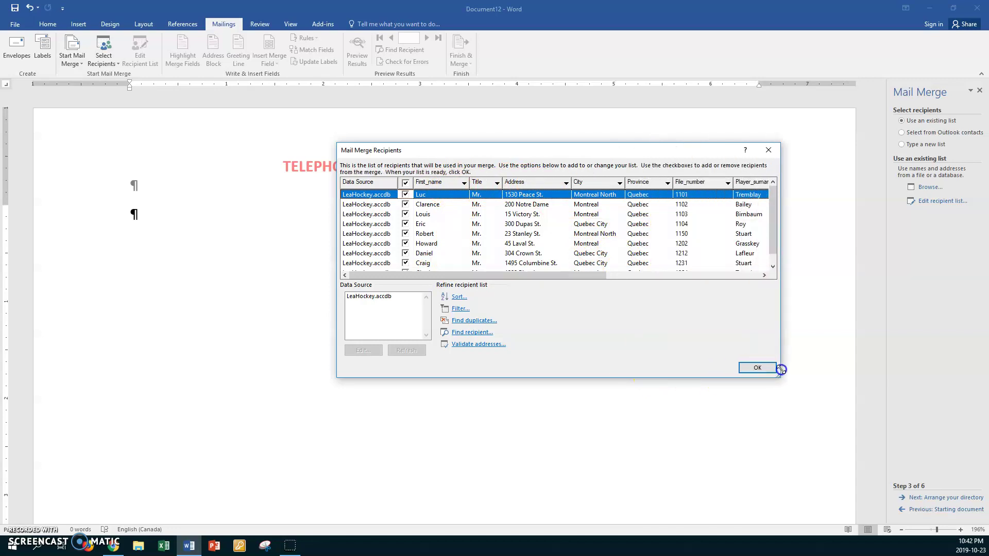
{"action": "left_click_drag", "start_coordinate": [650, 153], "coordinate": [469, 157]}
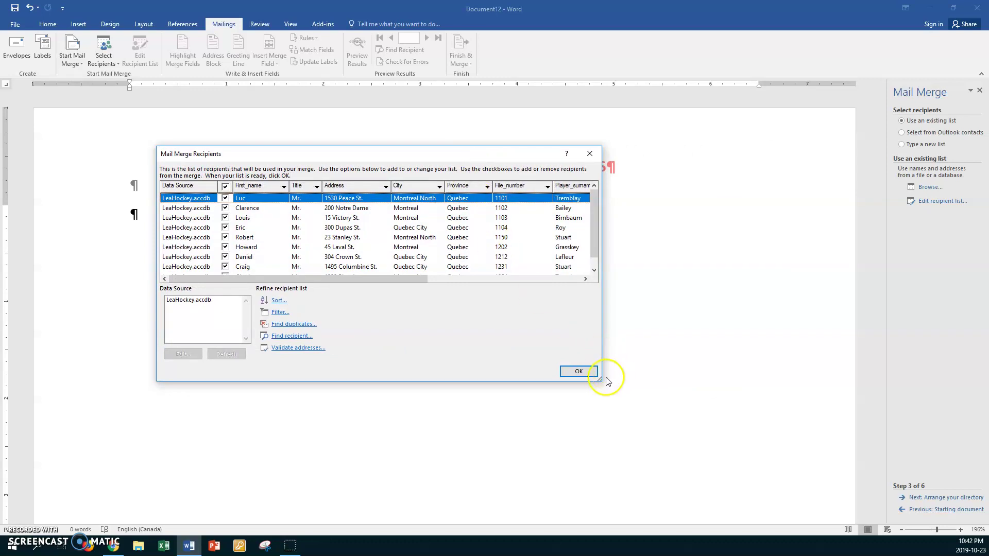
{"action": "left_click_drag", "start_coordinate": [600, 380], "coordinate": [749, 385]}
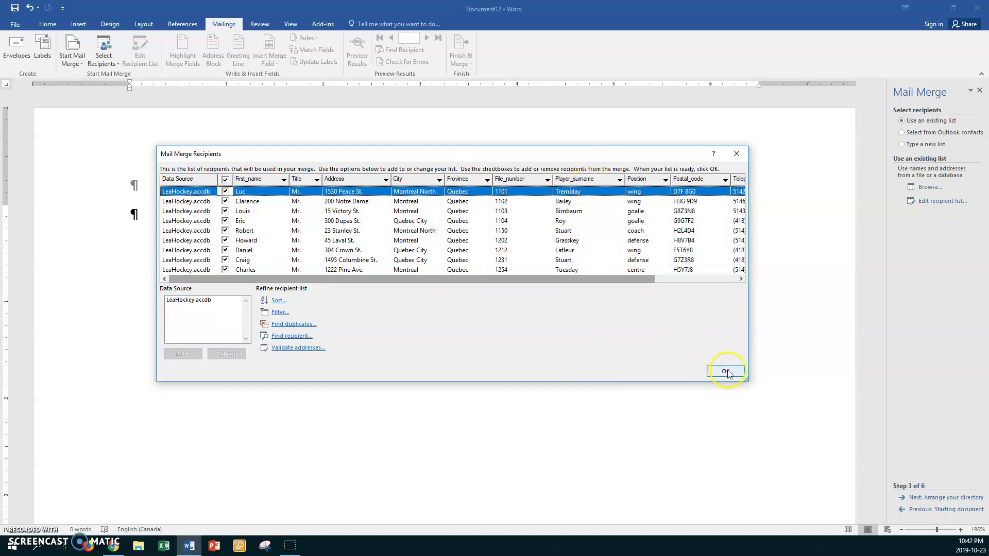
{"action": "left_click_drag", "start_coordinate": [748, 379], "coordinate": [787, 380]}
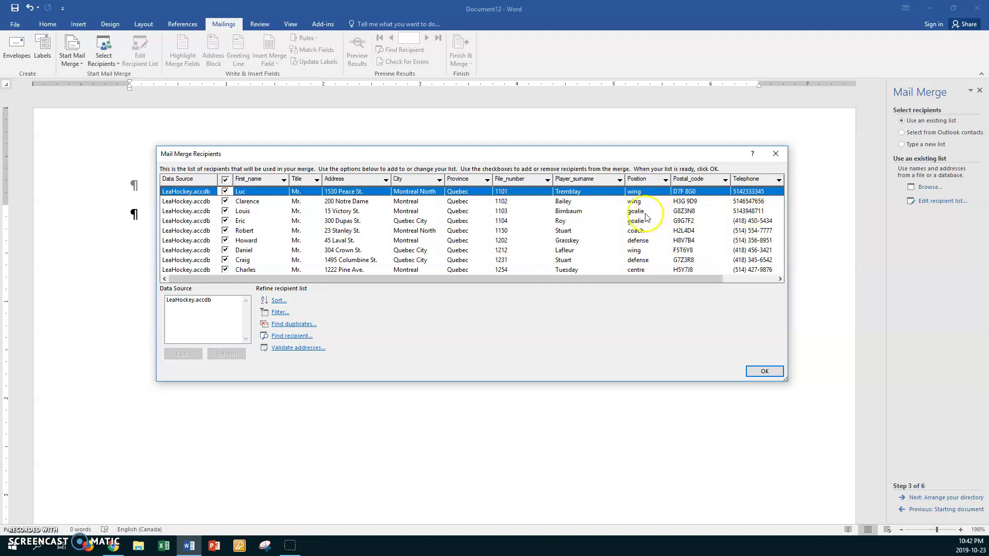
{"action": "left_click", "coordinate": [573, 179]}
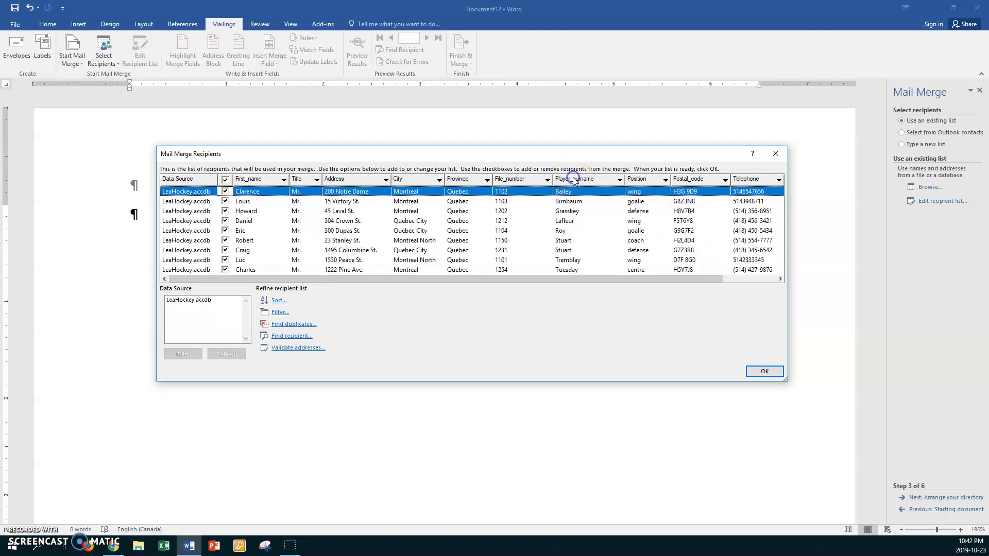
- Keep the recipient list ordered by Player_surname and accept the Mail Merge Recipients selection
{"action": "left_click", "coordinate": [575, 180]}
{"action": "left_click", "coordinate": [575, 181]}
{"action": "left_click", "coordinate": [763, 371]}
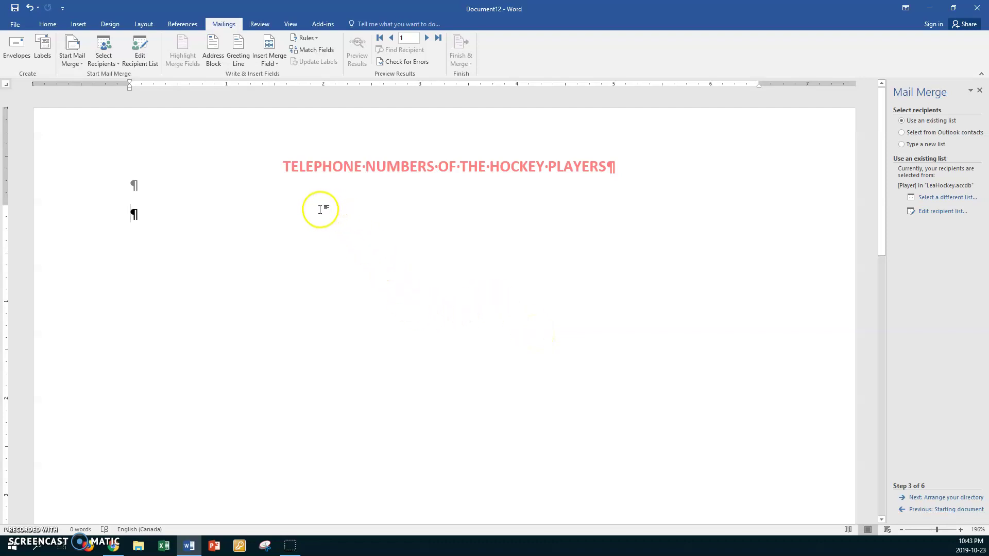
- Set left tab stops at 1.5 and 4 inches for the empty body paragraph
{"action": "left_click", "coordinate": [7, 85]}
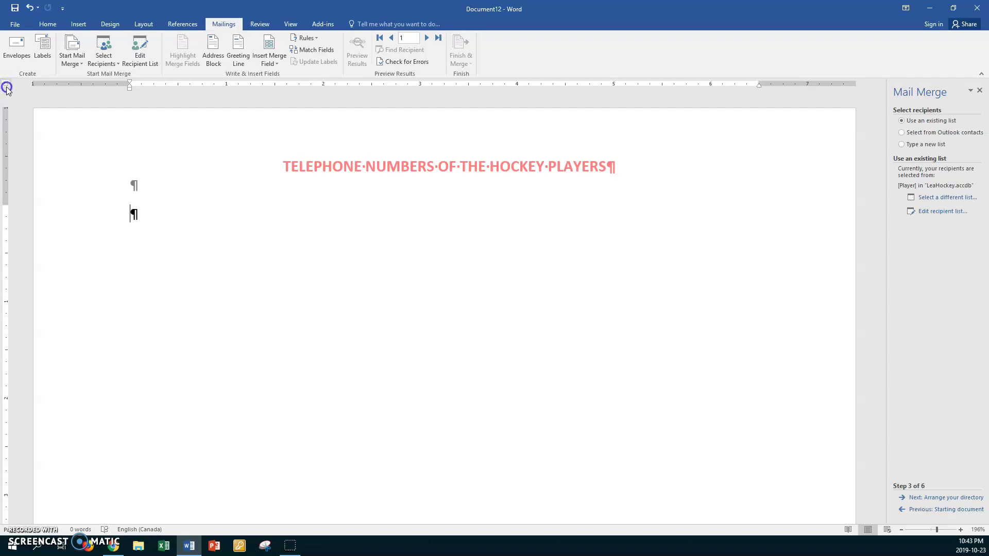
{"action": "left_click", "coordinate": [275, 85]}
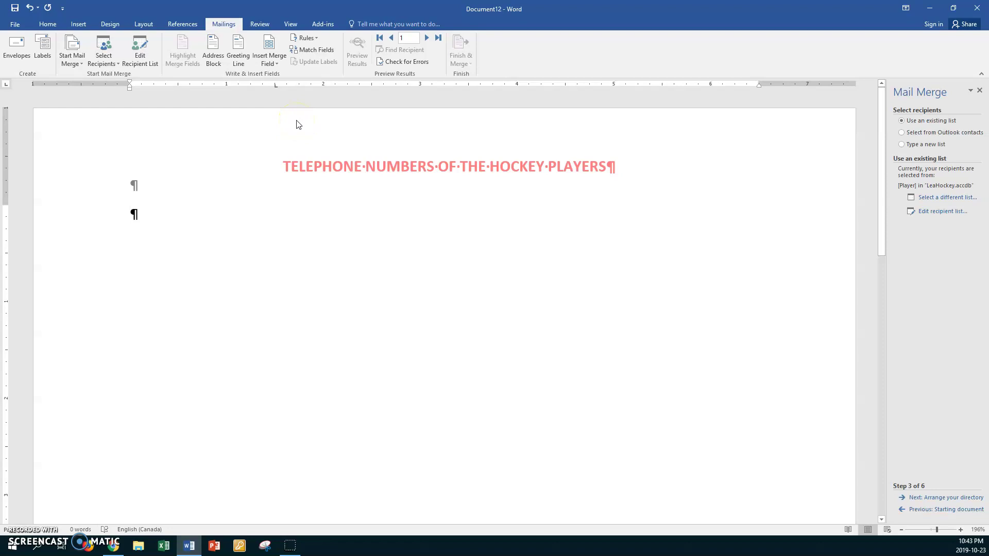
{"action": "left_click", "coordinate": [516, 85]}
- At the first tab stop, insert the First_name and Player_surname merge fields separated by a space
{"action": "key", "text": "Tab"}
{"action": "left_click", "coordinate": [279, 63]}
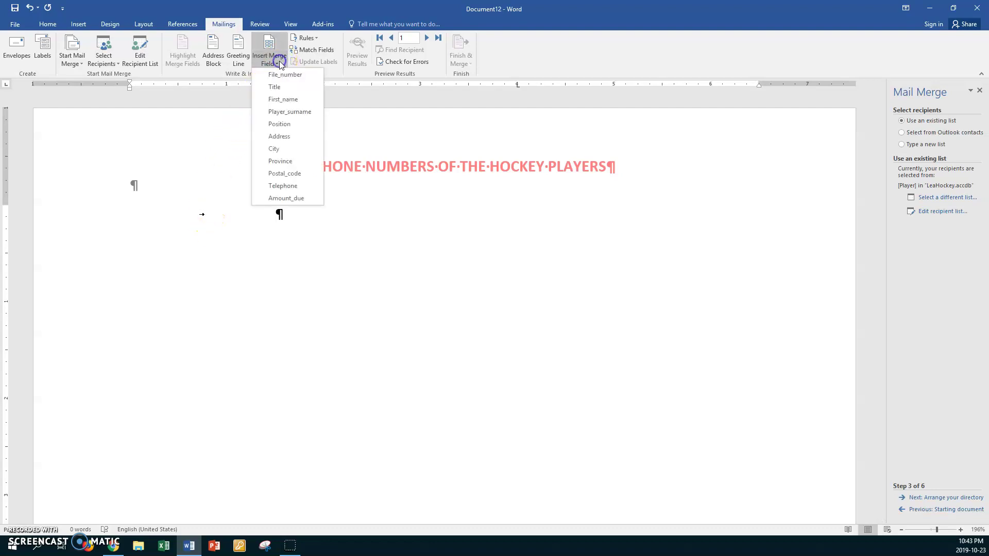
{"action": "left_click", "coordinate": [286, 99]}
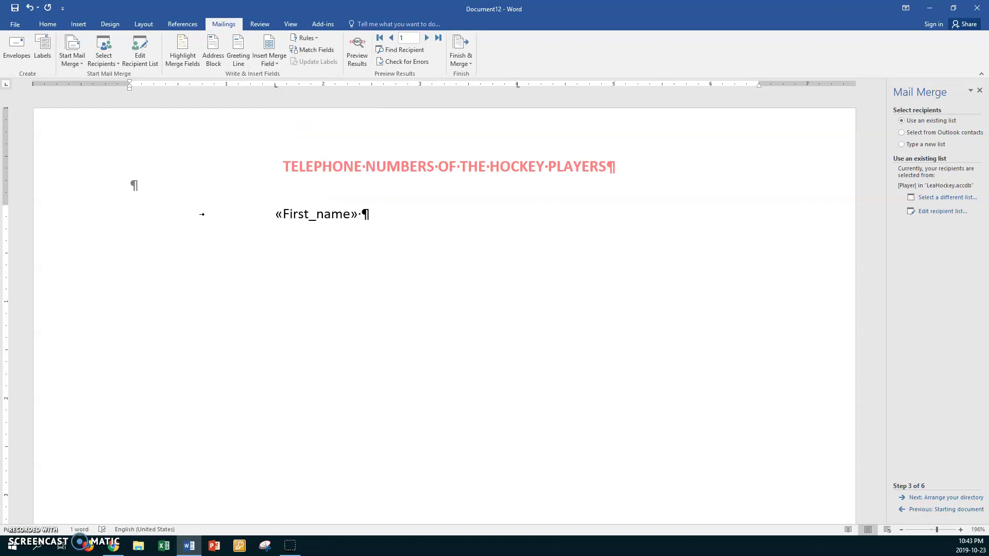
{"action": "left_click", "coordinate": [279, 62]}
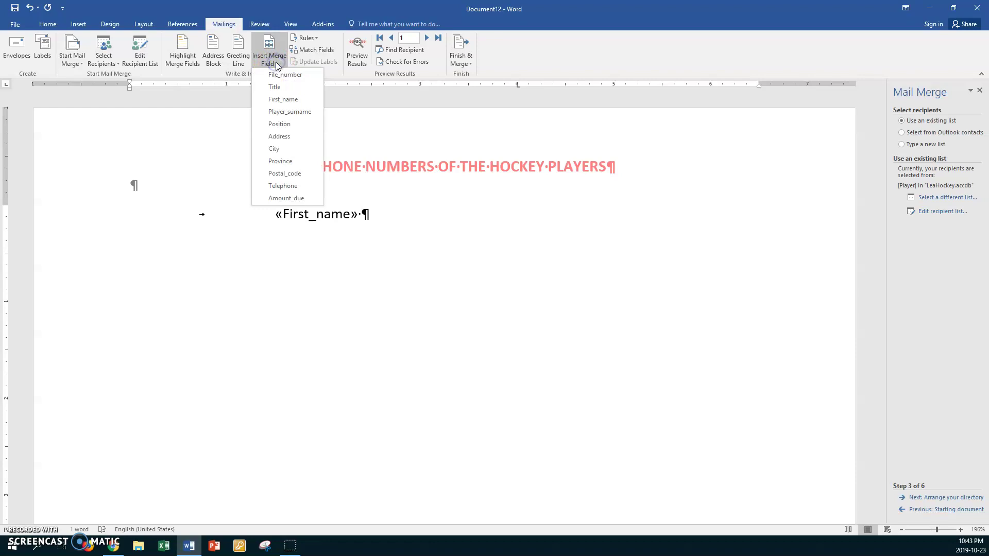
{"action": "left_click", "coordinate": [288, 111]}
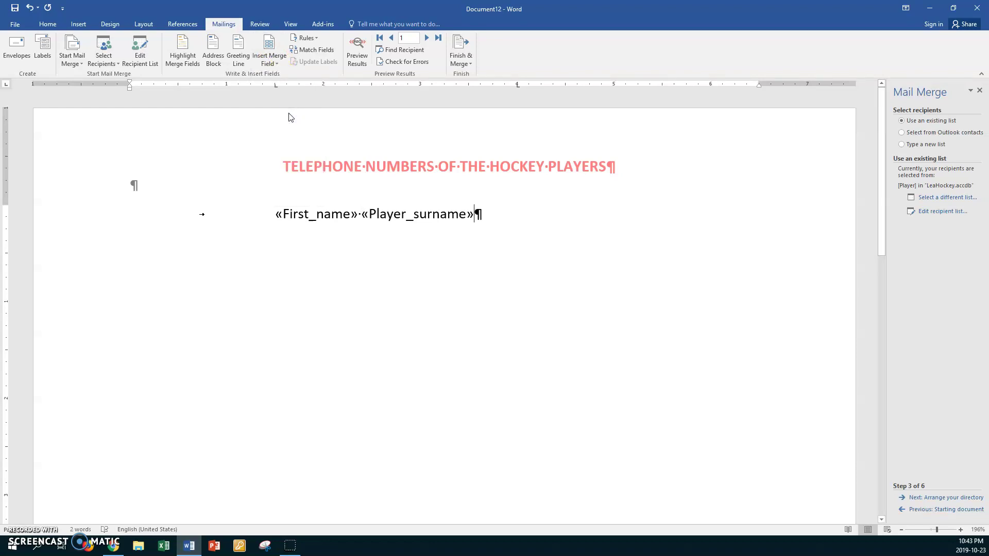
- Insert the Telephone merge field at the second tab stop and add a new paragraph after it
{"action": "key", "text": "Tab"}
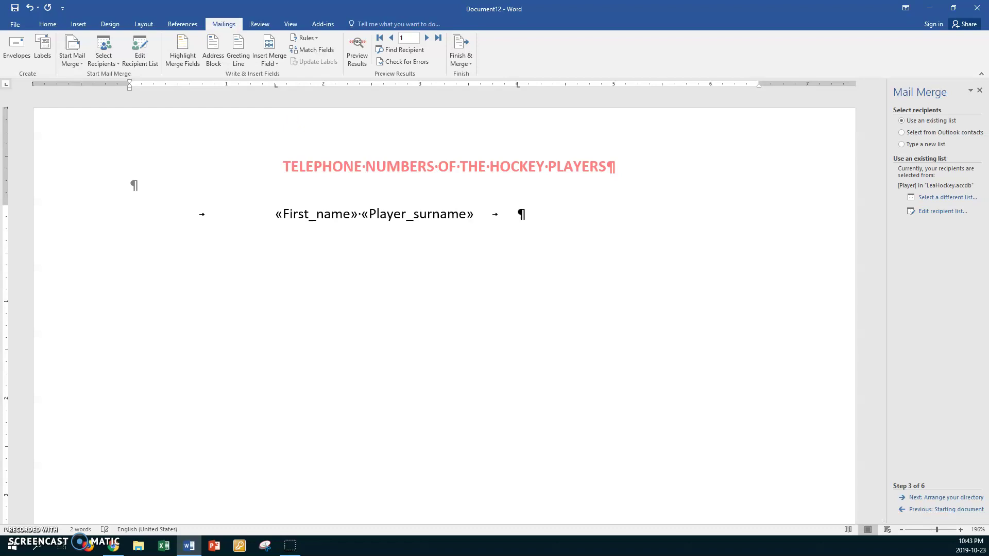
{"action": "left_click", "coordinate": [278, 63]}
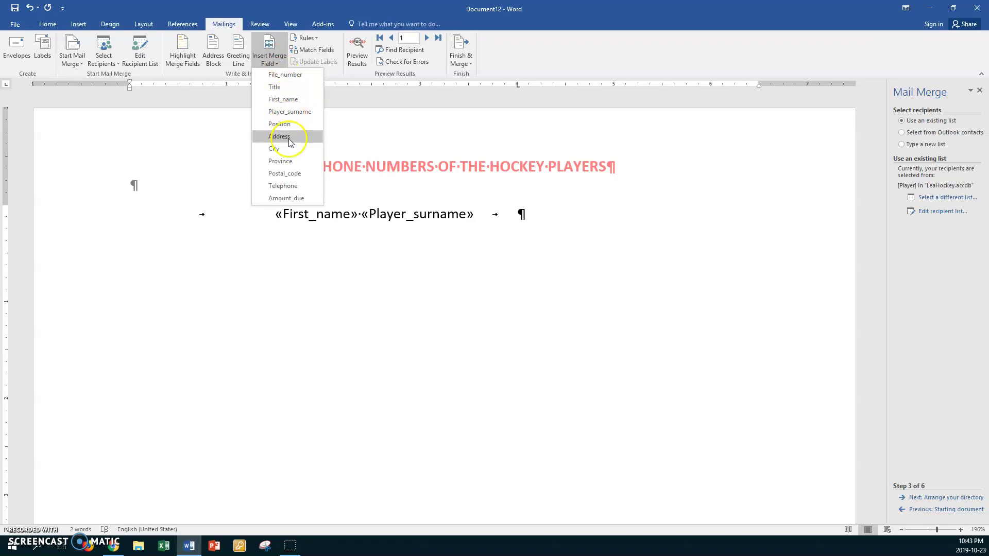
{"action": "left_click", "coordinate": [286, 186]}
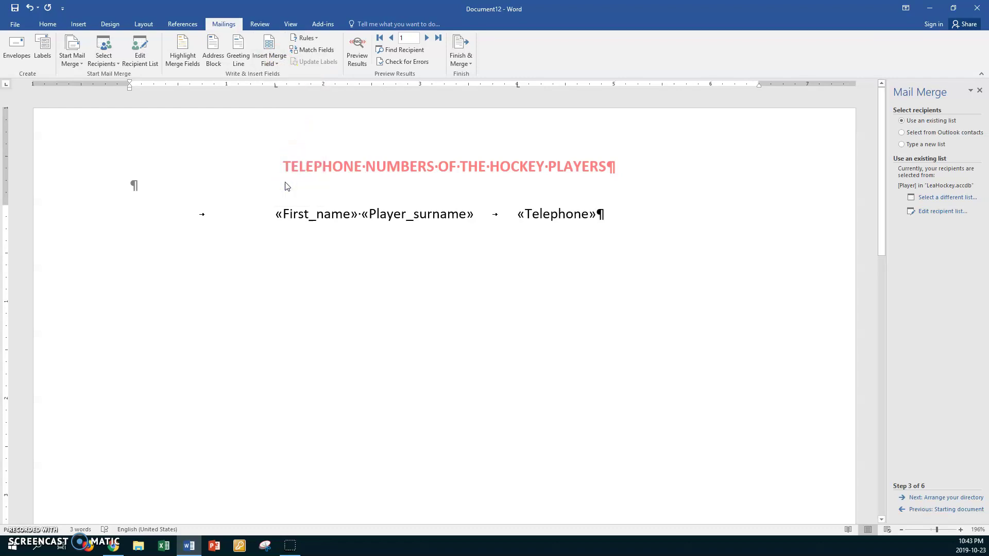
{"action": "key", "text": "Return"}
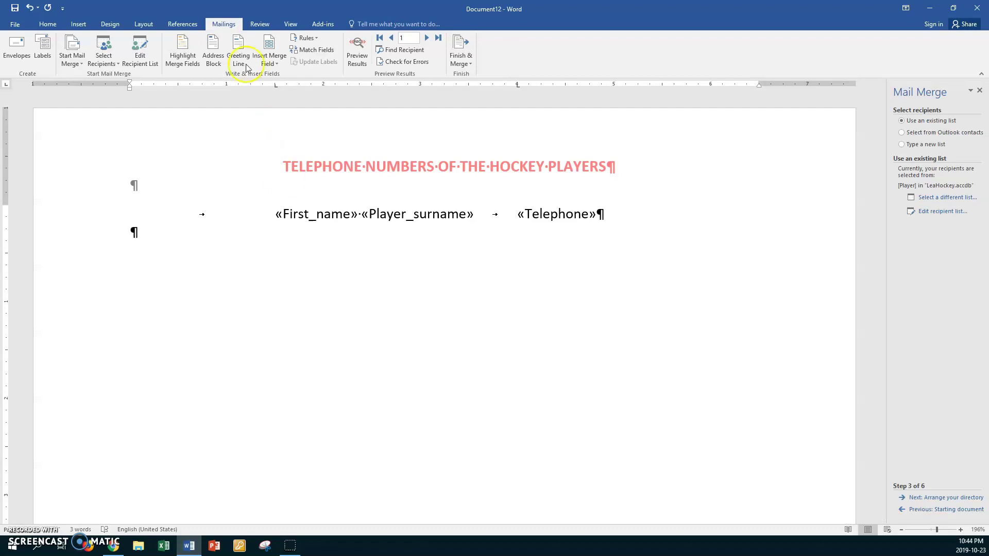
- Start saving the document under a new name and browse to the Mail Merge folder inside ABT on the data (D:) drive
{"action": "left_click", "coordinate": [16, 24]}
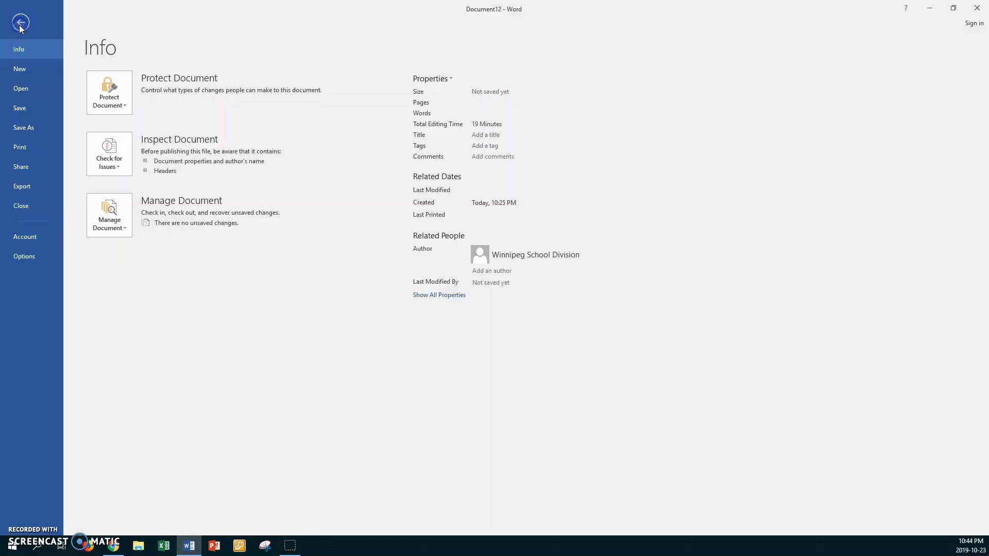
{"action": "left_click", "coordinate": [25, 125]}
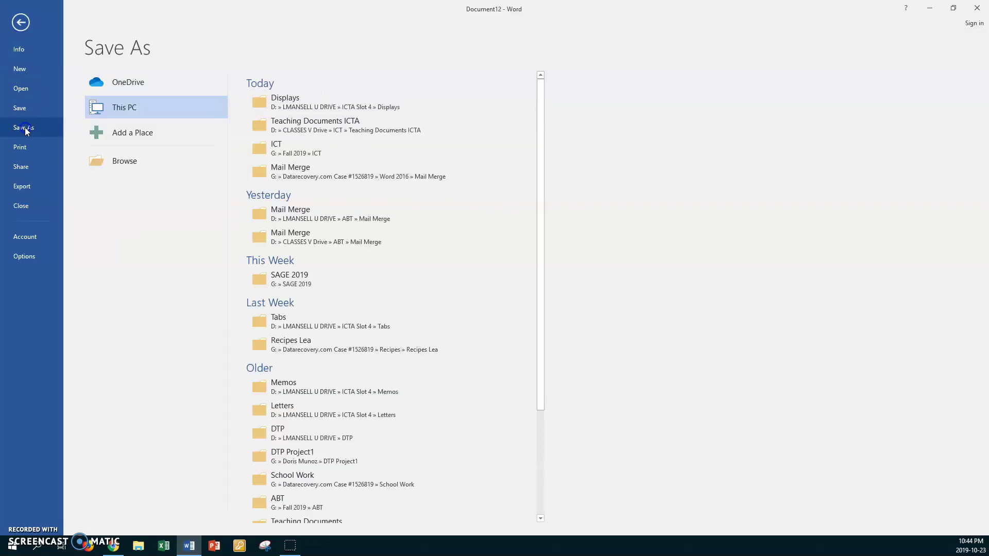
{"action": "left_click", "coordinate": [122, 160]}
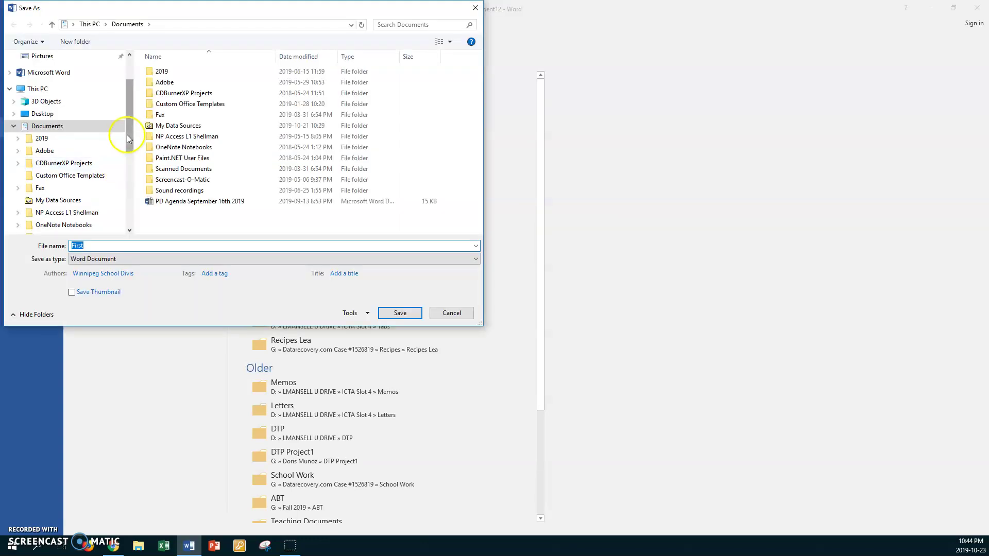
{"action": "left_click_drag", "start_coordinate": [131, 116], "coordinate": [137, 179]}
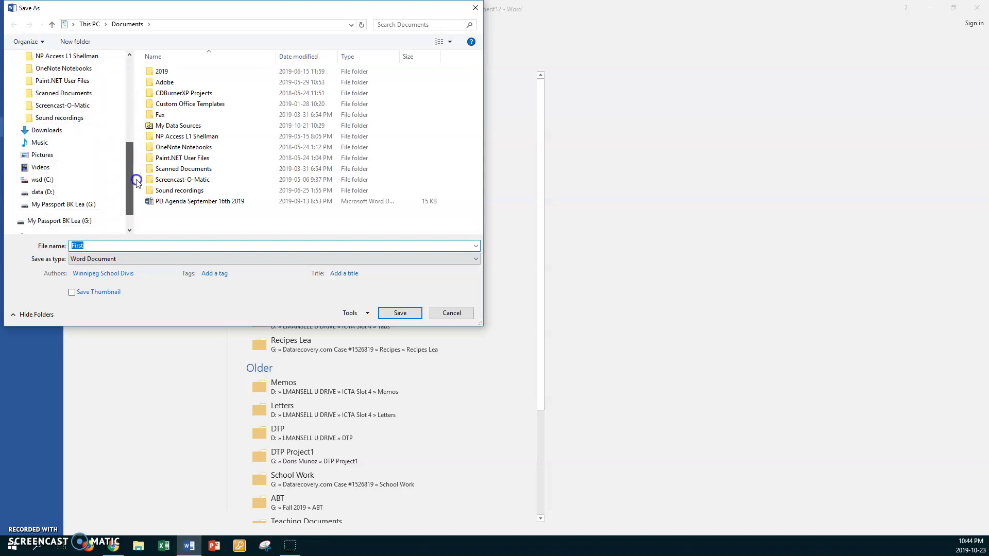
{"action": "left_click", "coordinate": [40, 193]}
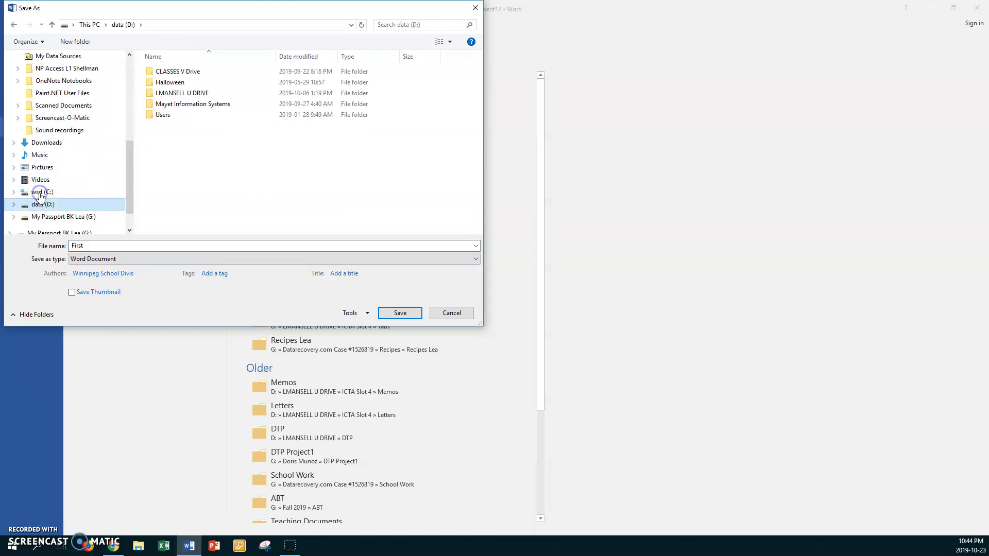
{"action": "double_click", "coordinate": [153, 94]}
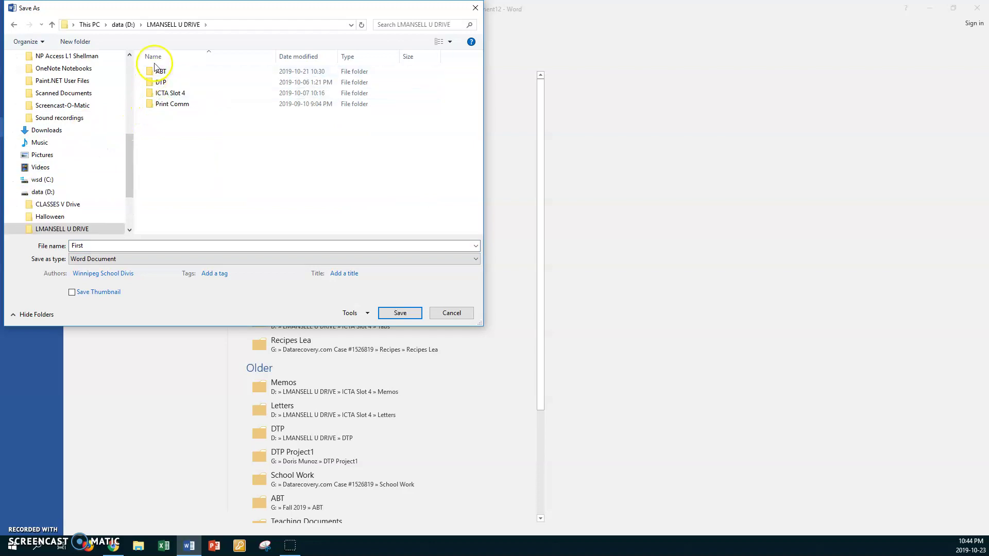
{"action": "double_click", "coordinate": [155, 73]}
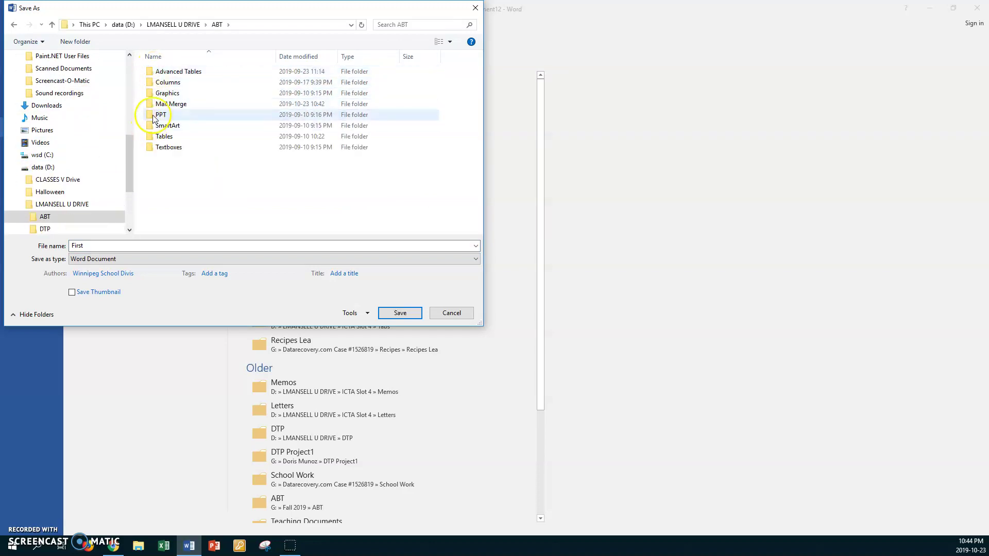
{"action": "double_click", "coordinate": [150, 103]}
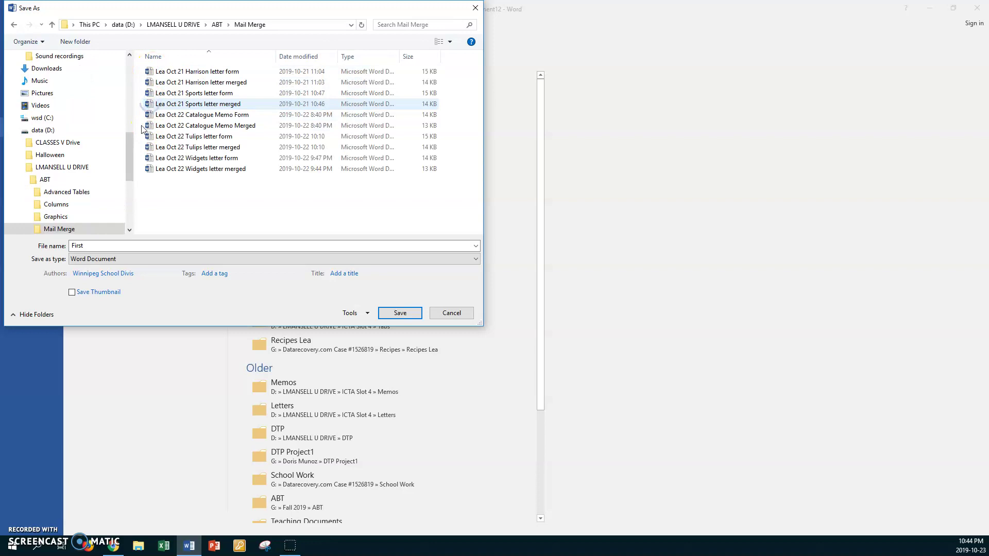
- Save the form document under the author's first name followed by "Oct 23 Players Phone List directory form"
{"action": "double_click", "coordinate": [103, 246]}
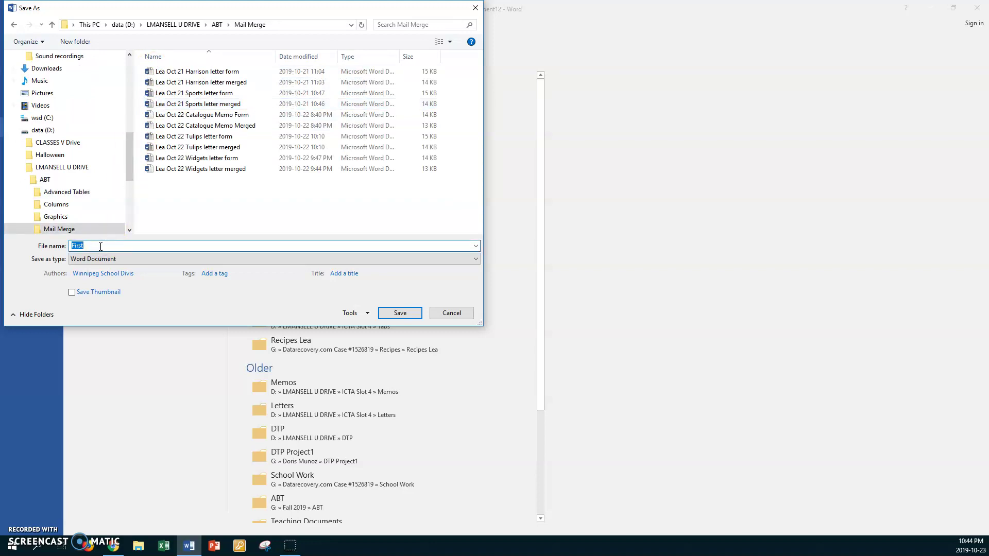
{"action": "type", "text": "lEA"}
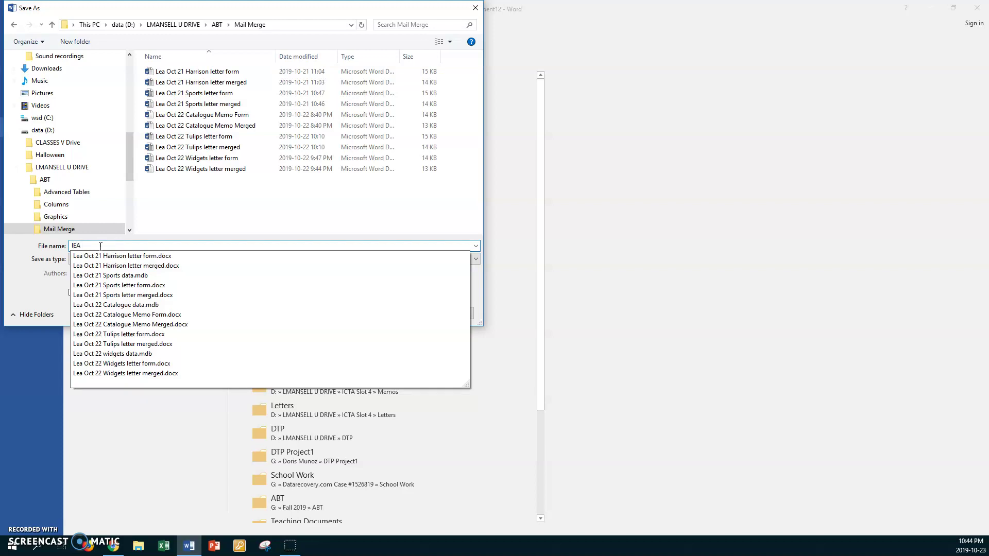
{"action": "key", "text": "BackSpace"}
{"action": "key", "text": "BackSpace"}
{"action": "key", "text": "BackSpace"}
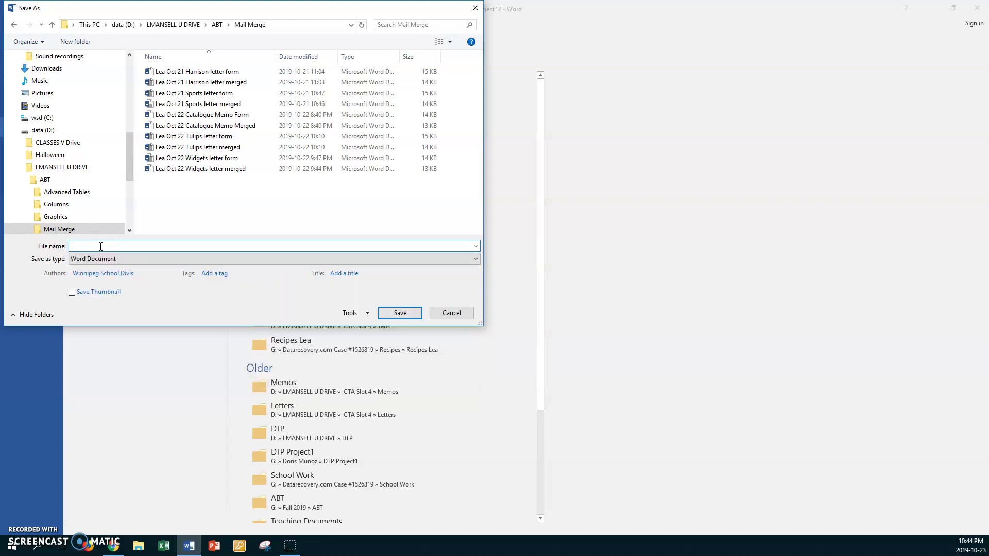
{"action": "type", "text": "Lea "}
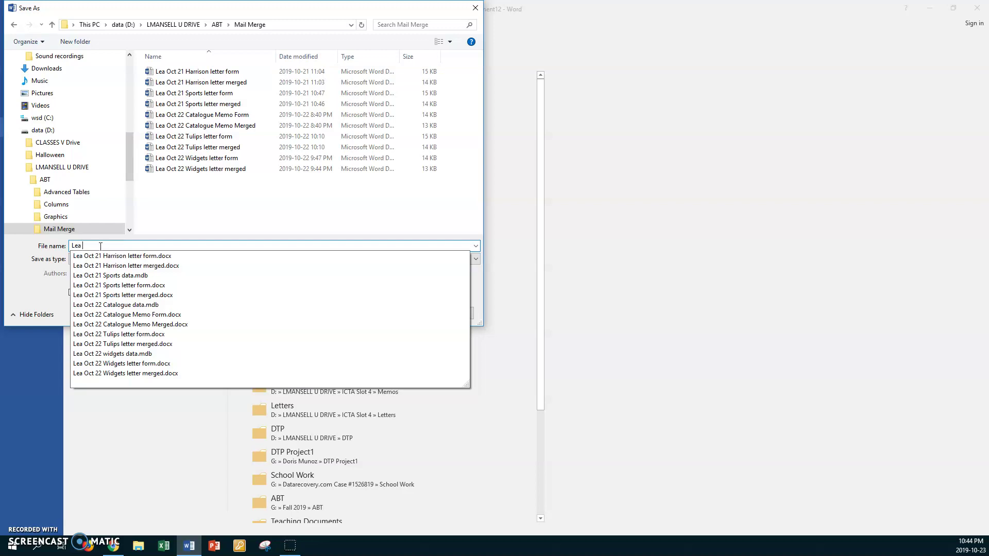
{"action": "type", "text": "Oct 23"}
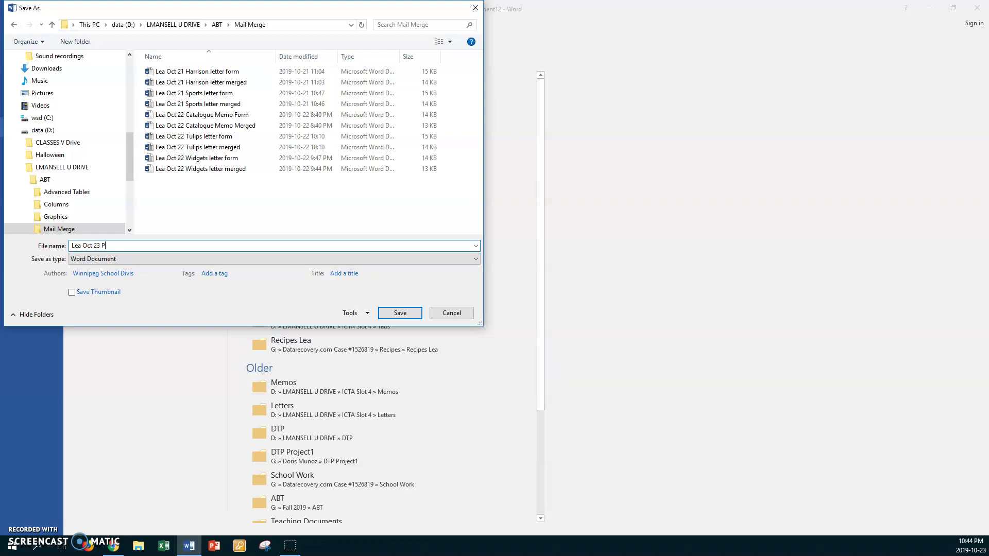
{"action": "type", "text": "Players Phone List directory form"}
{"action": "left_click", "coordinate": [394, 313]}
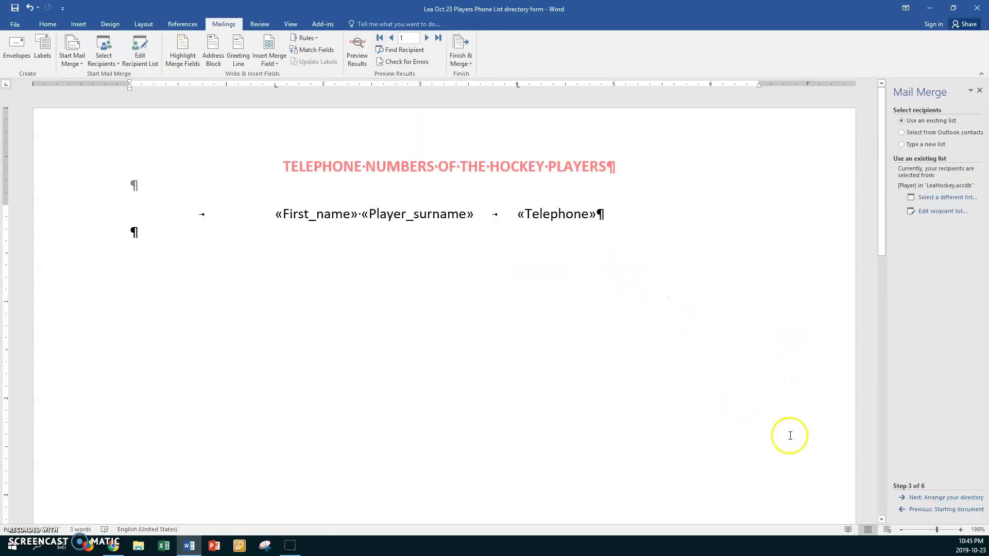
- Advance the wizard through the arrange and preview stages, then merge all records to a new document
{"action": "left_click", "coordinate": [934, 498]}
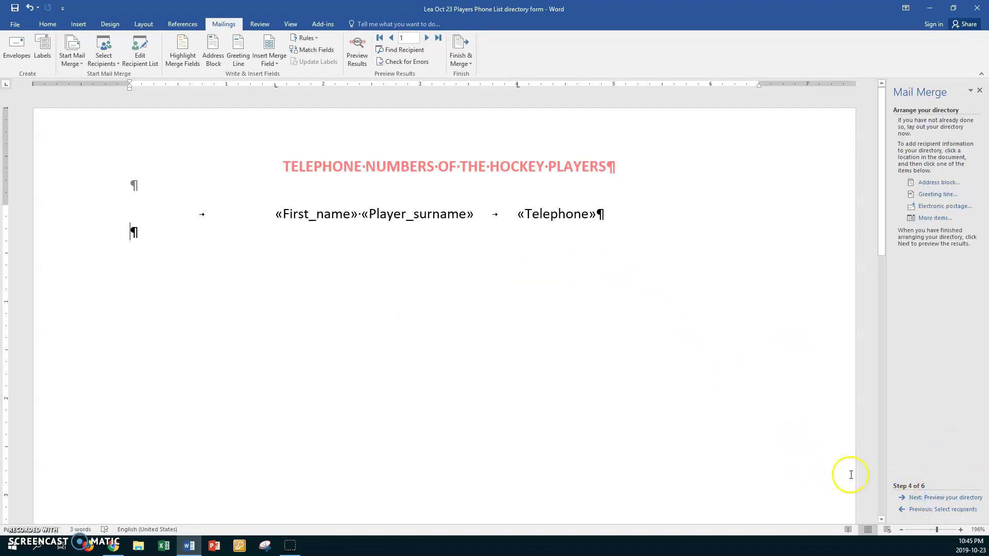
{"action": "left_click", "coordinate": [938, 498]}
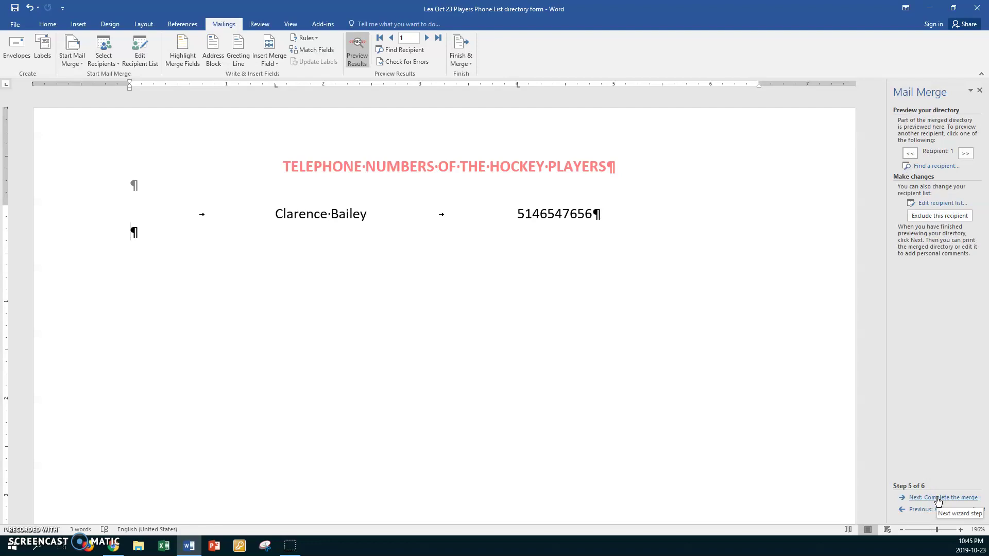
{"action": "left_click", "coordinate": [938, 498]}
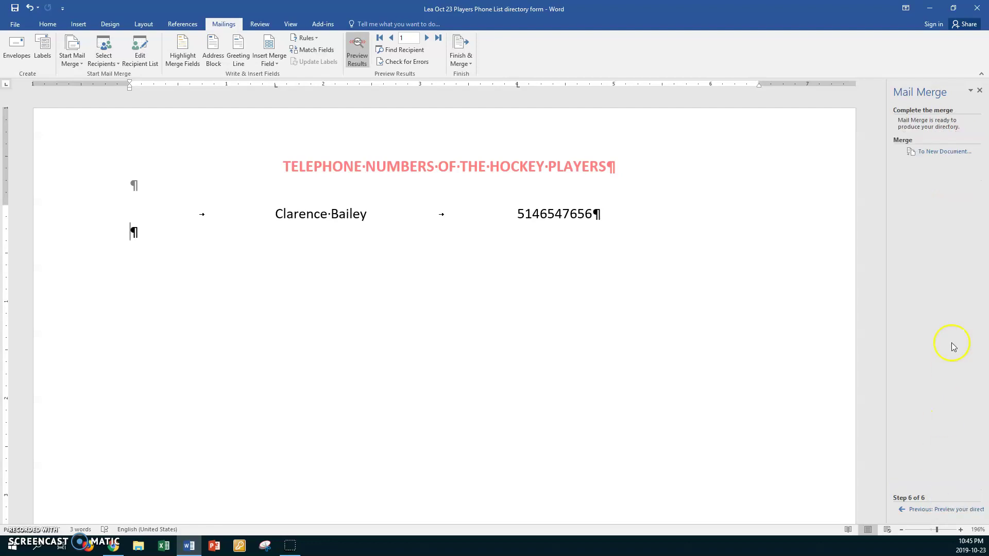
{"action": "left_click", "coordinate": [931, 152]}
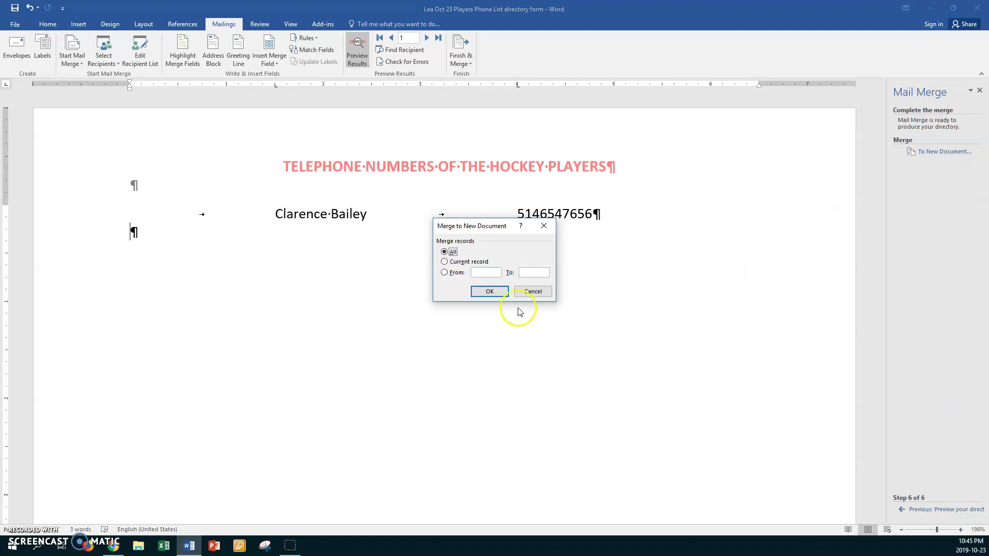
{"action": "left_click", "coordinate": [490, 292]}
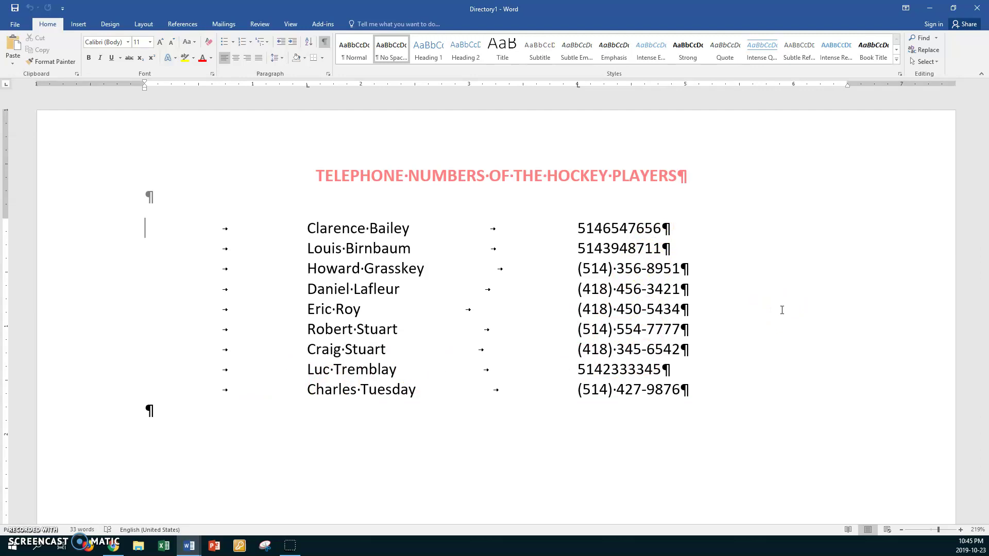
- Save the merged directory in the Mail Merge folder under the form's file name with "form" replaced by "merged", and close it
{"action": "key", "text": "F12"}
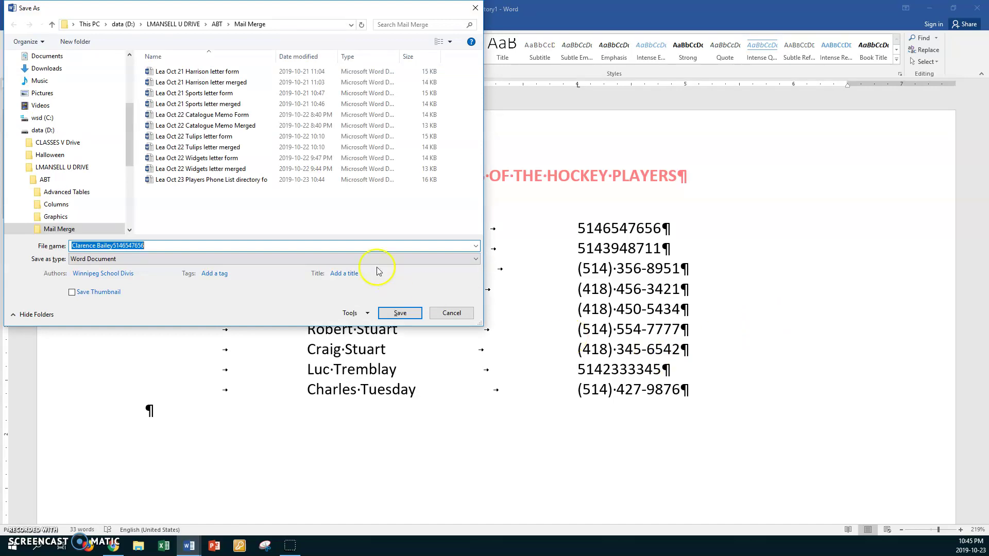
{"action": "left_click", "coordinate": [246, 183]}
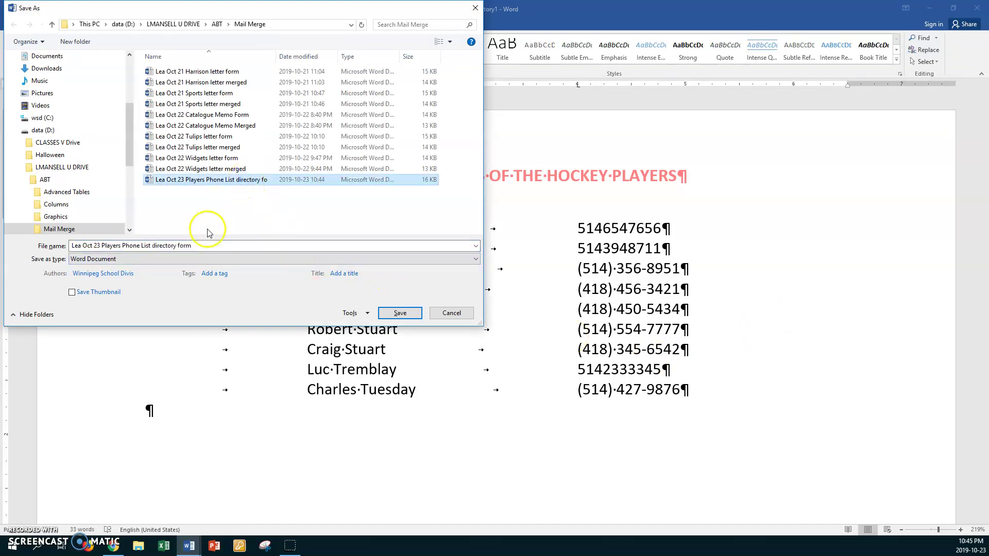
{"action": "double_click", "coordinate": [187, 245]}
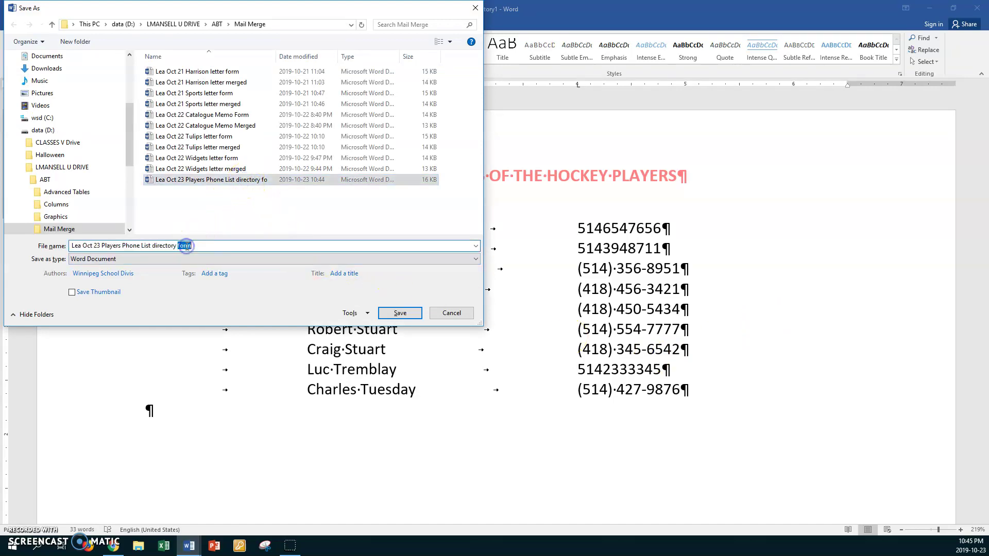
{"action": "type", "text": "merged"}
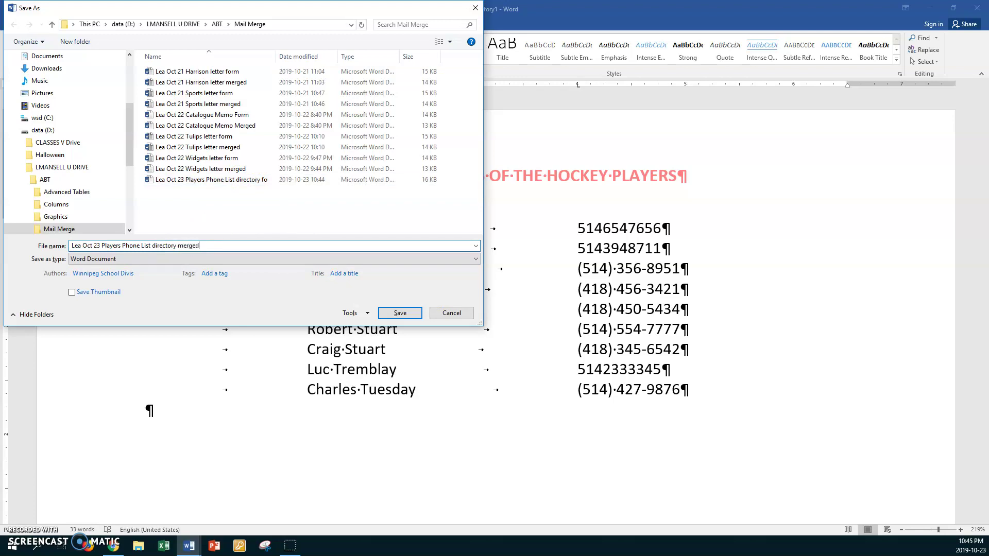
{"action": "left_click", "coordinate": [399, 313]}
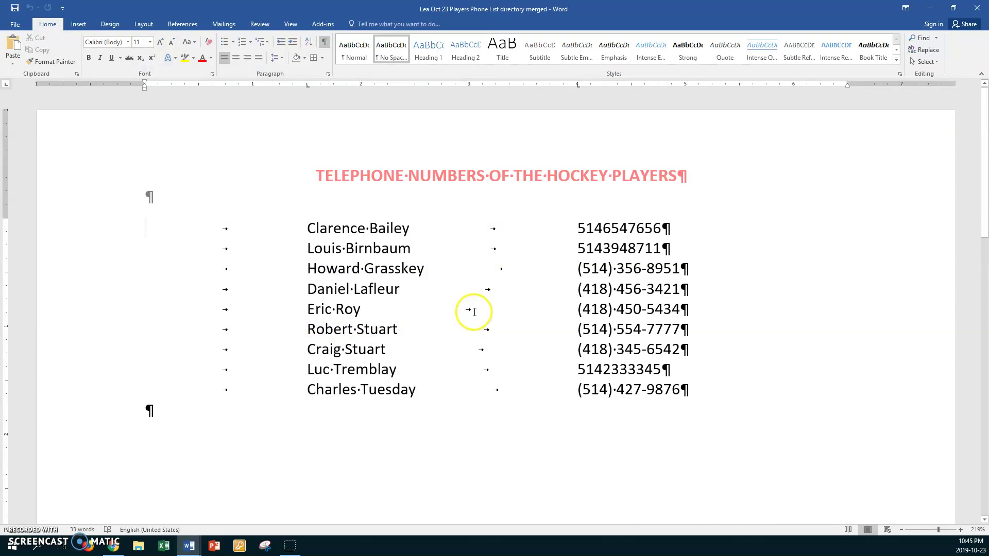
{"action": "left_click", "coordinate": [495, 327]}
{"action": "left_click", "coordinate": [977, 10]}
- Take the wizard back to the Arrange your directory stage so merge fields are displayed, and close the form document
{"action": "left_click", "coordinate": [604, 214]}
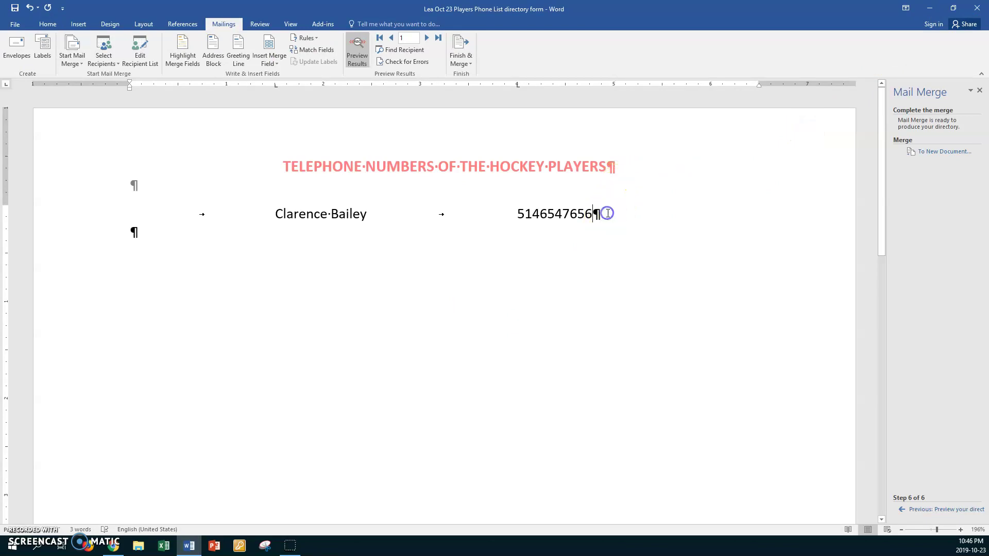
{"action": "left_click", "coordinate": [900, 510]}
{"action": "left_click", "coordinate": [900, 510]}
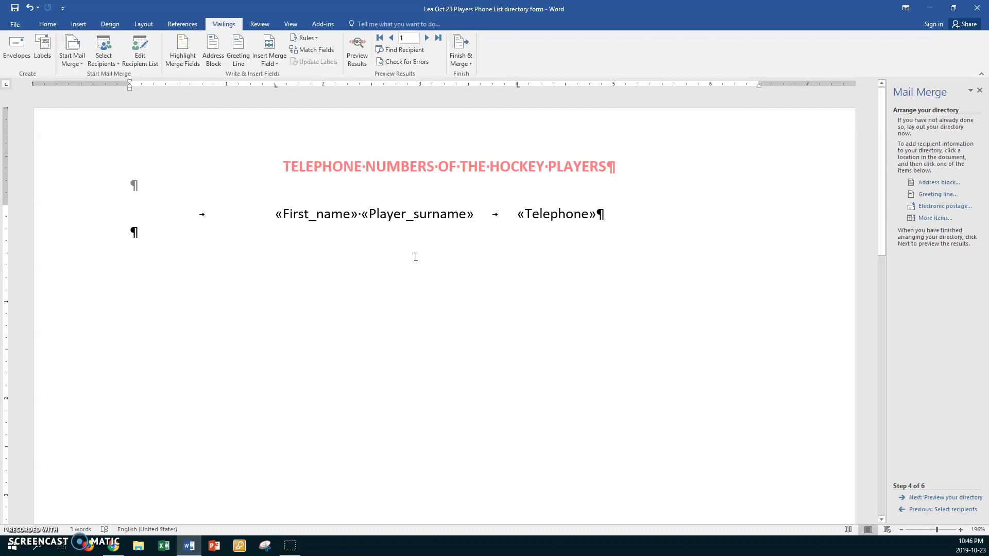
{"action": "left_click", "coordinate": [14, 25]}
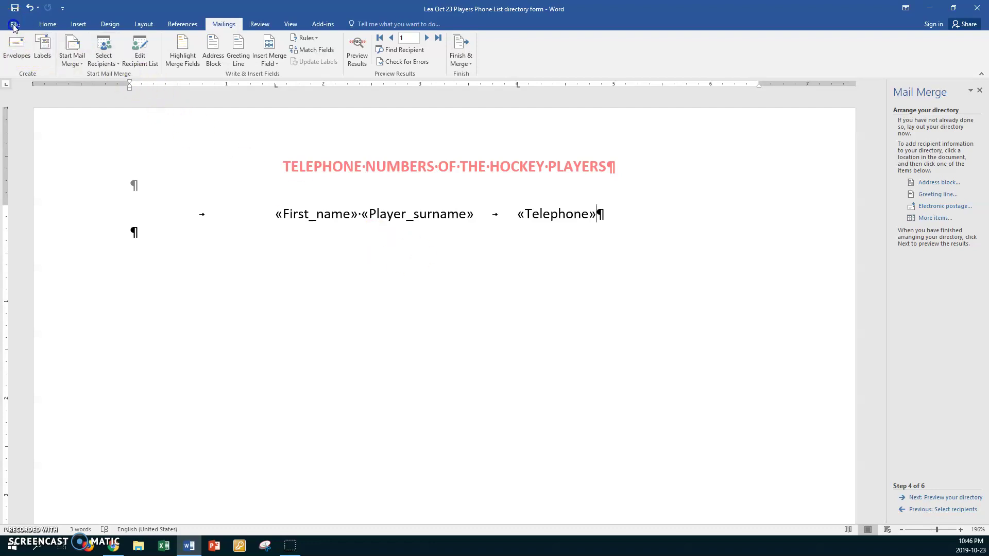
{"action": "left_click", "coordinate": [26, 205]}
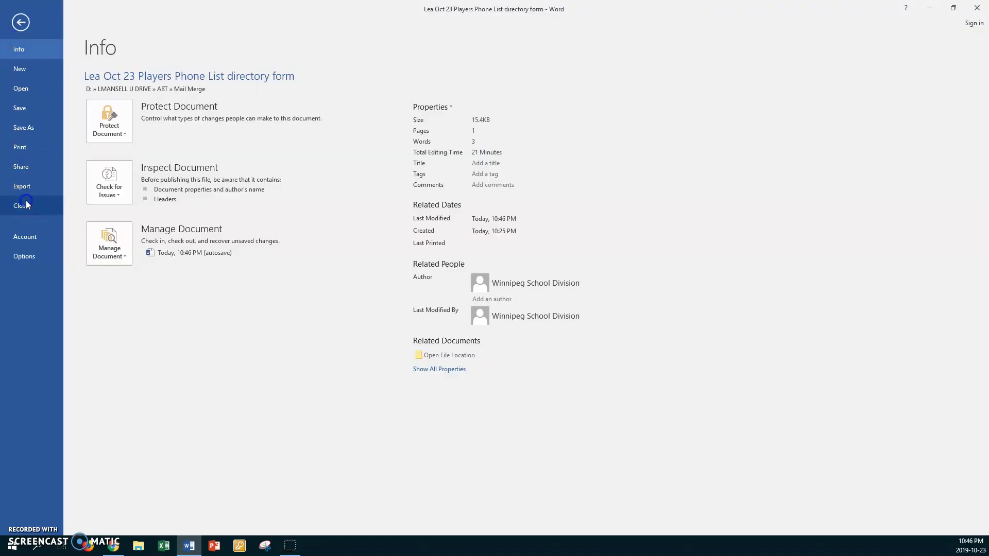